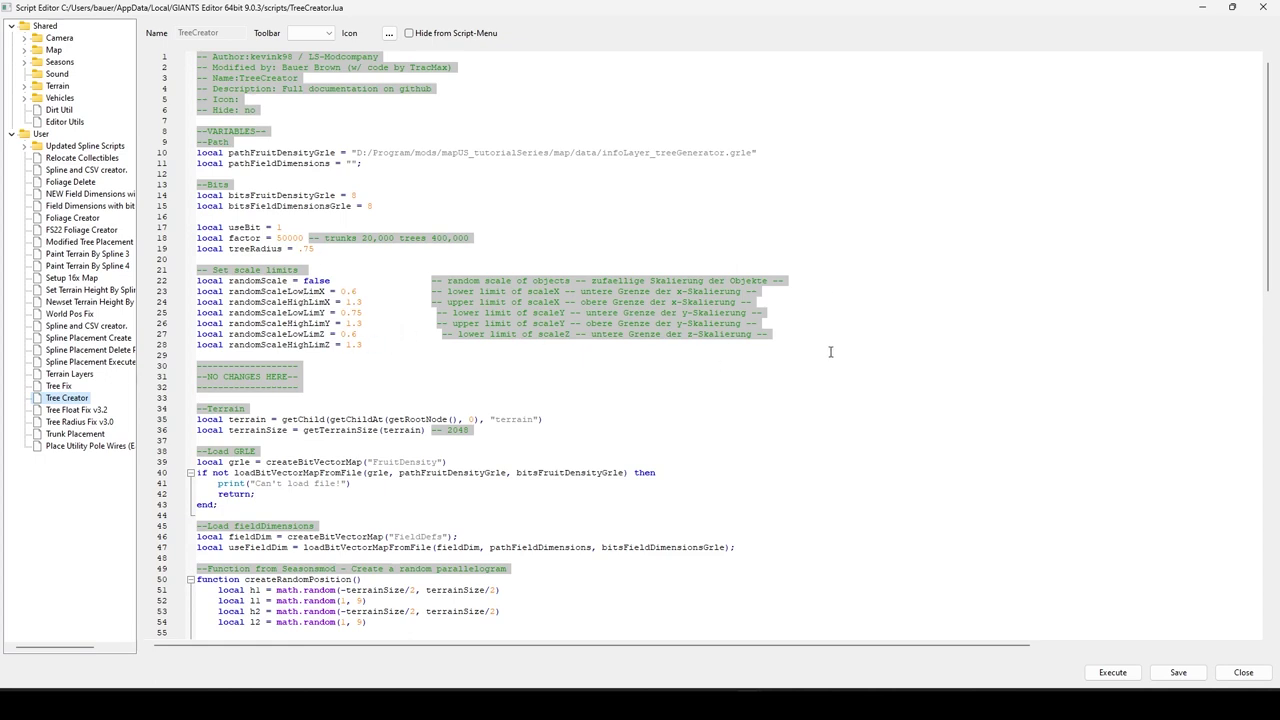
{"action": "scroll", "coordinate": [851, 345], "scroll_direction": "down", "scroll_amount": 3}
{"action": "scroll", "coordinate": [855, 395], "scroll_direction": "down", "scroll_amount": 7}
{"action": "scroll", "coordinate": [860, 400], "scroll_direction": "up", "scroll_amount": 10}
{"action": "scroll", "coordinate": [433, 174], "scroll_direction": "down", "scroll_amount": 2}
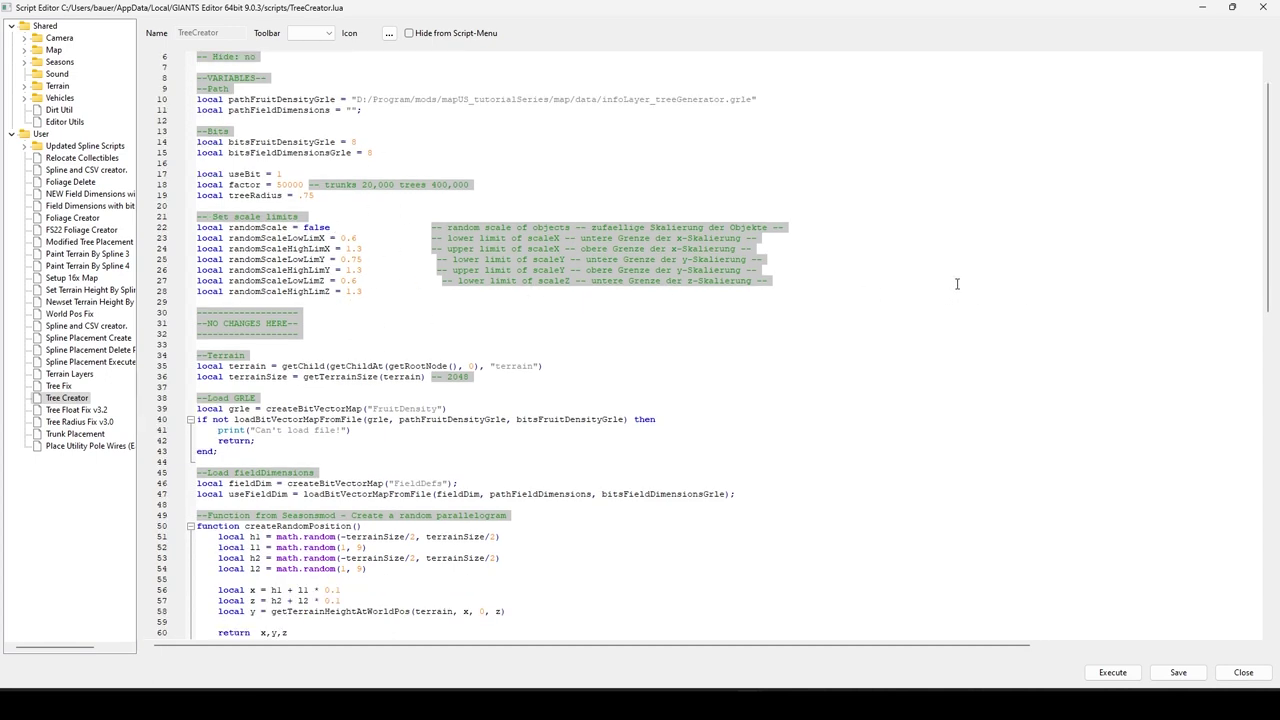
{"action": "scroll", "coordinate": [960, 286], "scroll_direction": "down", "scroll_amount": 2}
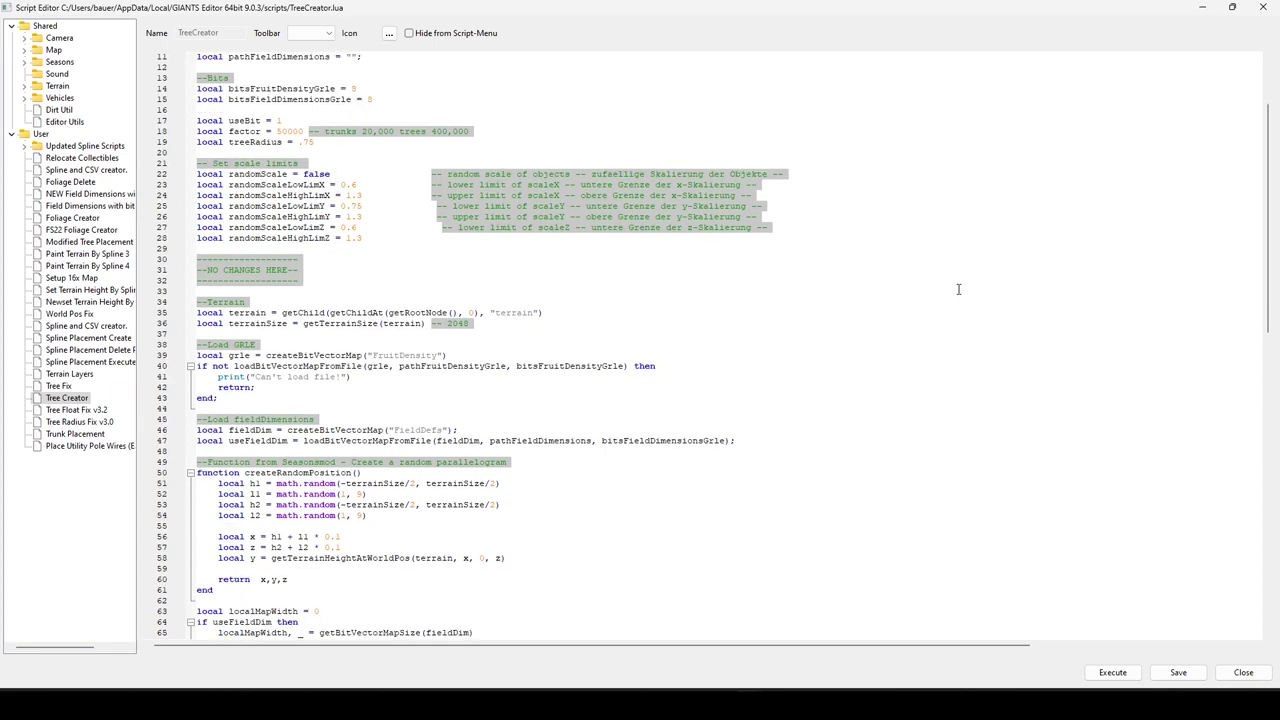
{"action": "scroll", "coordinate": [955, 276], "scroll_direction": "up", "scroll_amount": 2}
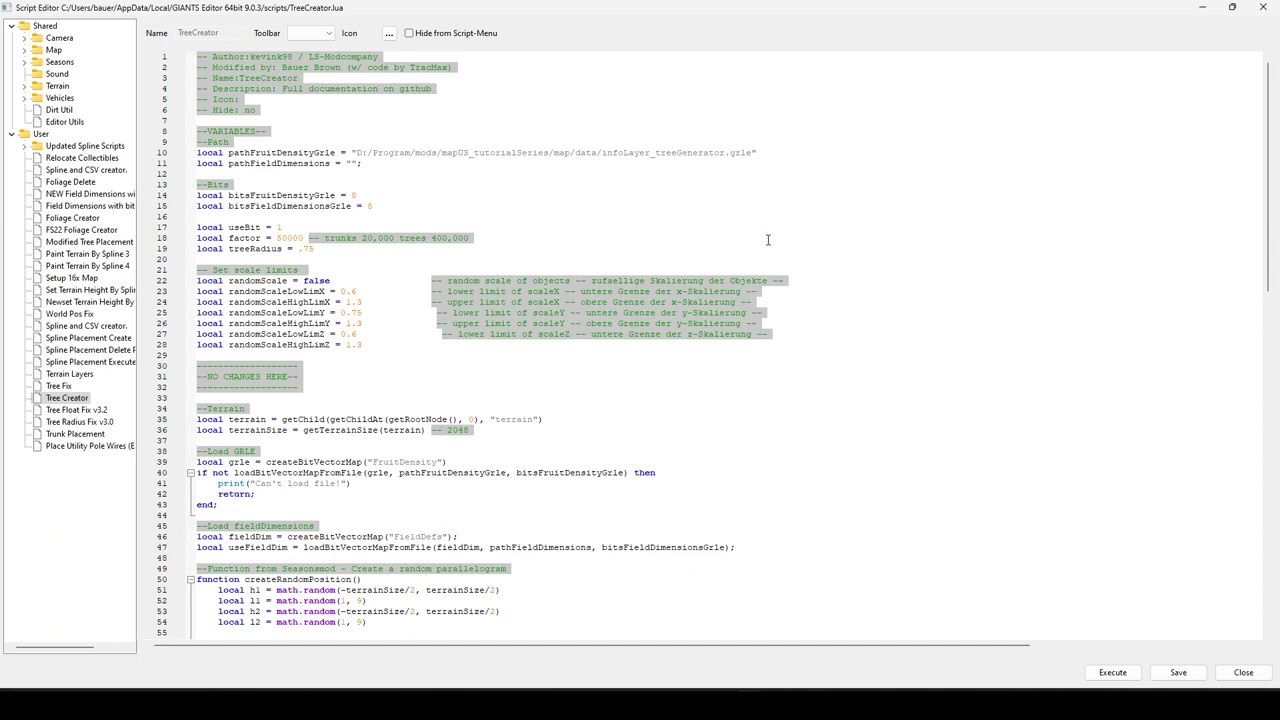
Change the TreeCreator grle path to end in infoLayer_fruitDensity.grle, then save and close the script
{"action": "key", "text": "BackSpace"}
{"action": "key", "text": "BackSpace"}
{"action": "key", "text": "BackSpace"}
{"action": "key", "text": "BackSpace"}
{"action": "key", "text": "BackSpace"}
{"action": "key", "text": "BackSpace"}
{"action": "key", "text": "BackSpace"}
{"action": "key", "text": "BackSpace"}
{"action": "key", "text": "BackSpace"}
{"action": "key", "text": "BackSpace"}
{"action": "key", "text": "BackSpace"}
{"action": "key", "text": "BackSpace"}
{"action": "key", "text": "BackSpace"}
{"action": "type", "text": "fruitDensity"}
{"action": "left_click", "coordinate": [1182, 672]}
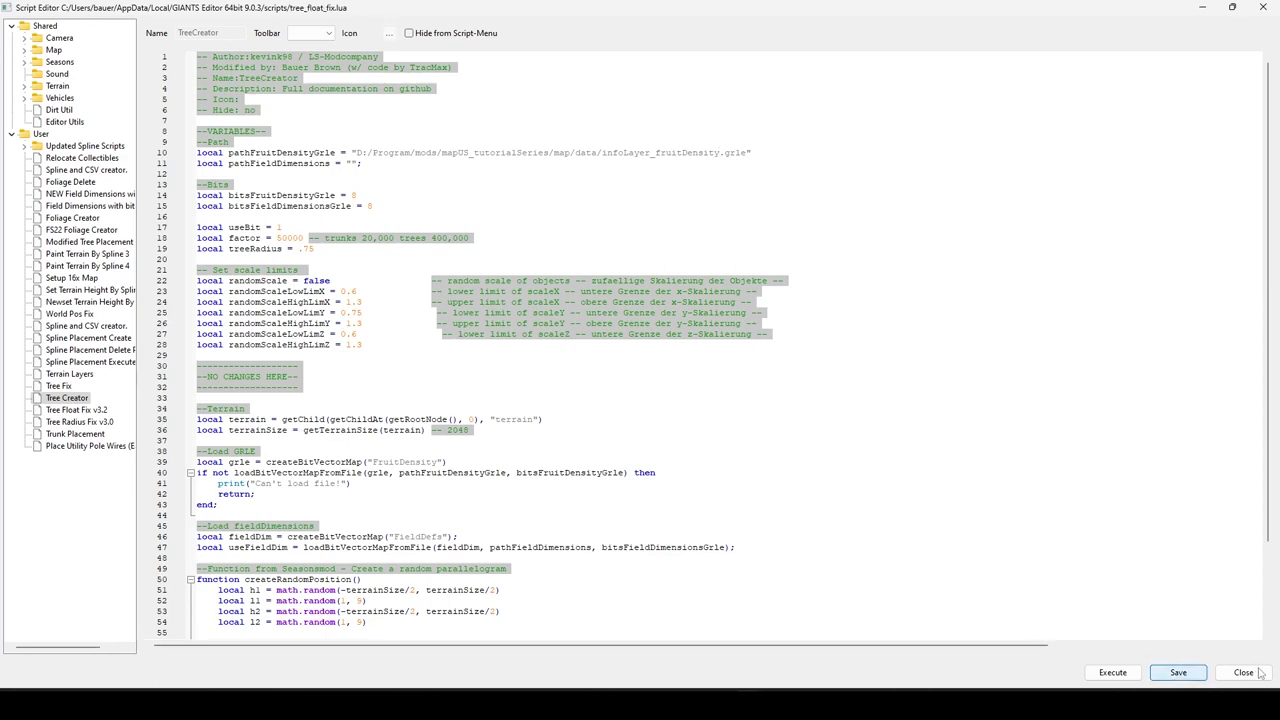
{"action": "left_click", "coordinate": [1250, 676]}
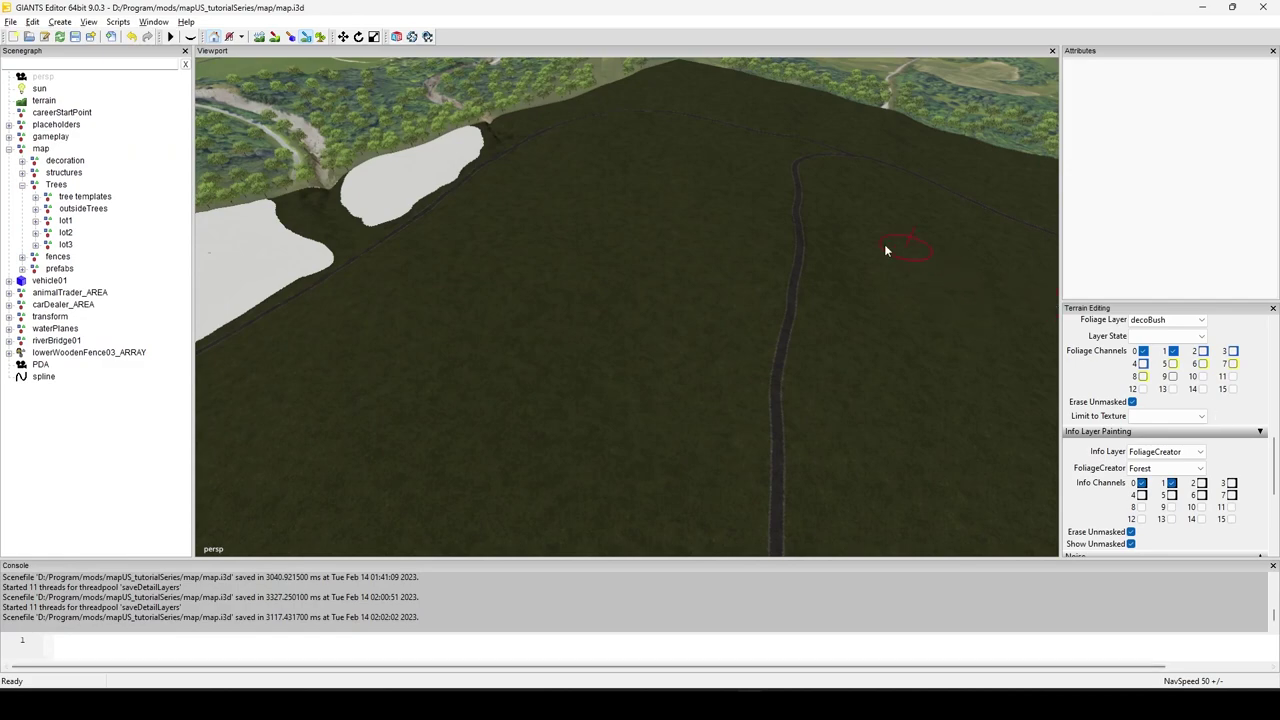
{"action": "scroll", "coordinate": [920, 251], "scroll_direction": "up", "scroll_amount": 5}
{"action": "mouse_move", "coordinate": [488, 283]}
{"action": "right_mouse_down"}
{"action": "mouse_move", "coordinate": [606, 374]}
{"action": "mouse_move", "coordinate": [898, 256]}
{"action": "mouse_move", "coordinate": [706, 380]}
{"action": "mouse_move", "coordinate": [598, 336]}
{"action": "mouse_move", "coordinate": [394, 297]}
{"action": "mouse_move", "coordinate": [614, 322]}
{"action": "mouse_move", "coordinate": [480, 277]}
{"action": "mouse_move", "coordinate": [583, 309]}
{"action": "mouse_move", "coordinate": [607, 375]}
{"action": "mouse_move", "coordinate": [680, 286]}
{"action": "mouse_move", "coordinate": [674, 329]}
{"action": "mouse_move", "coordinate": [688, 323]}
{"action": "mouse_move", "coordinate": [490, 370]}
{"action": "mouse_move", "coordinate": [458, 360]}
{"action": "right_mouse_up"}
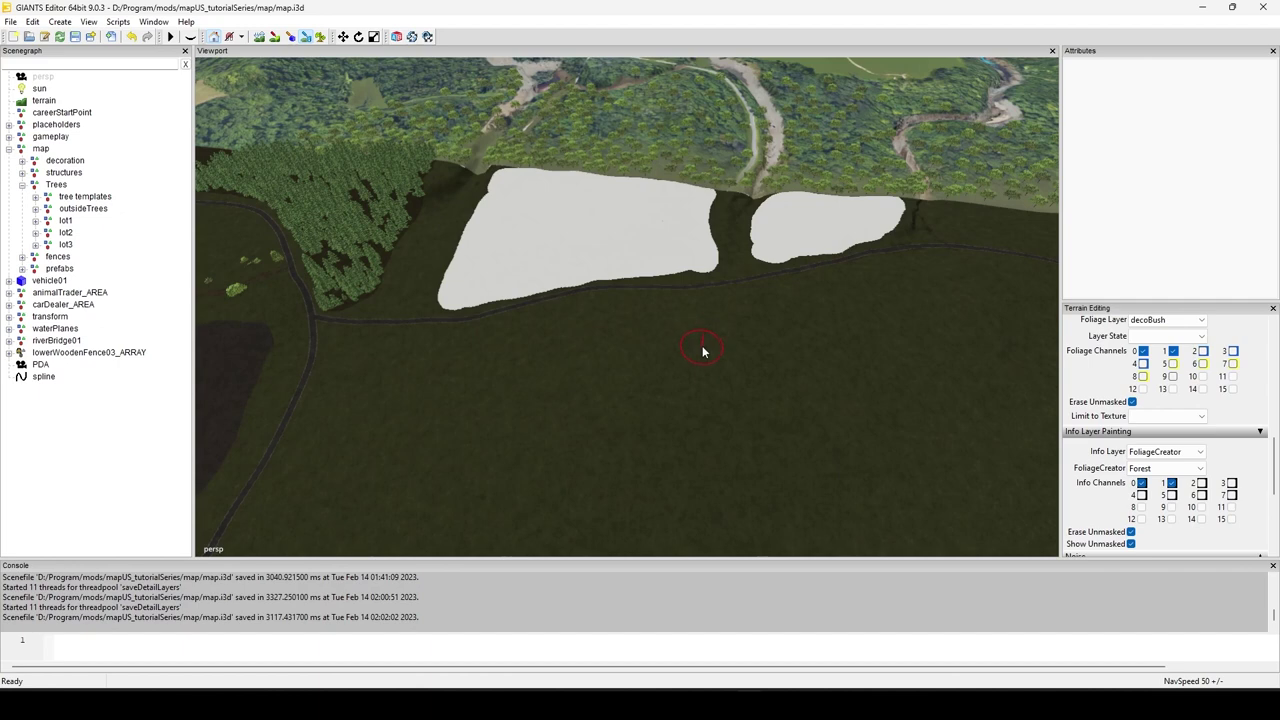
{"action": "mouse_move", "coordinate": [700, 349]}
{"action": "right_mouse_down"}
{"action": "mouse_move", "coordinate": [743, 363]}
{"action": "mouse_move", "coordinate": [351, 409]}
{"action": "mouse_move", "coordinate": [533, 392]}
{"action": "right_mouse_up"}
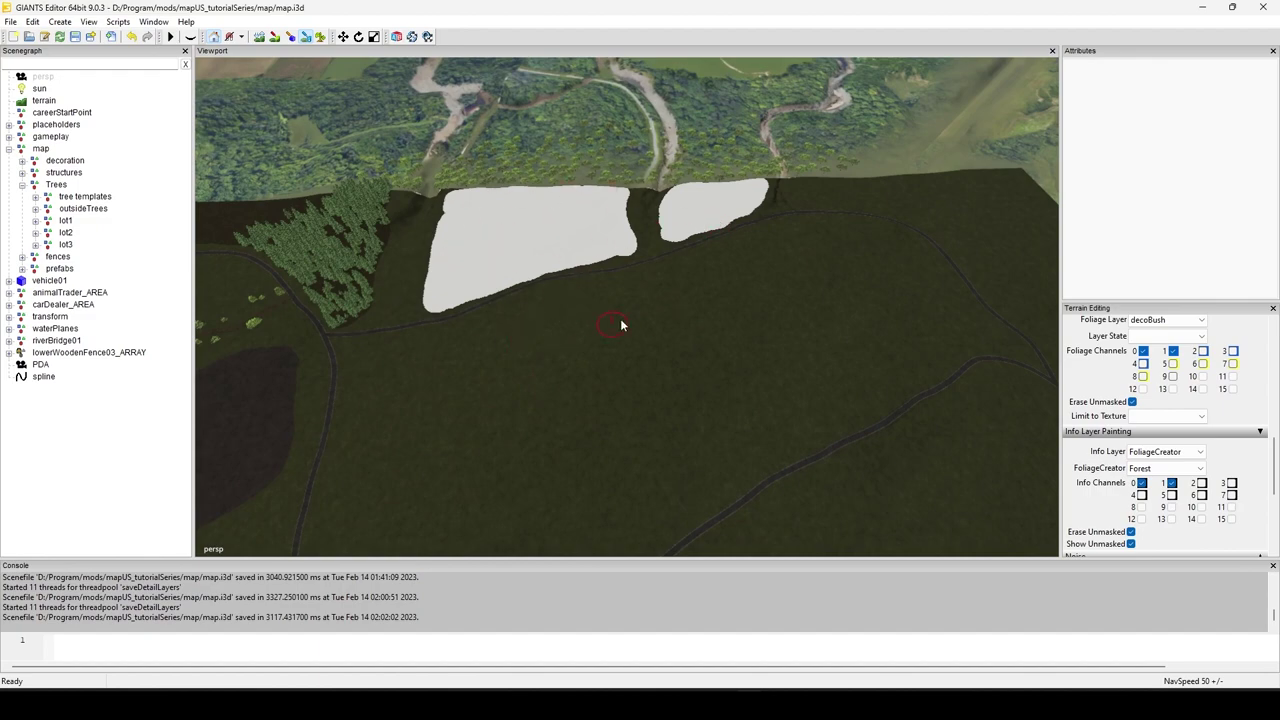
{"action": "mouse_move", "coordinate": [617, 349]}
{"action": "right_mouse_down"}
{"action": "mouse_move", "coordinate": [628, 362]}
{"action": "mouse_move", "coordinate": [594, 389]}
{"action": "mouse_move", "coordinate": [535, 348]}
{"action": "right_mouse_up"}
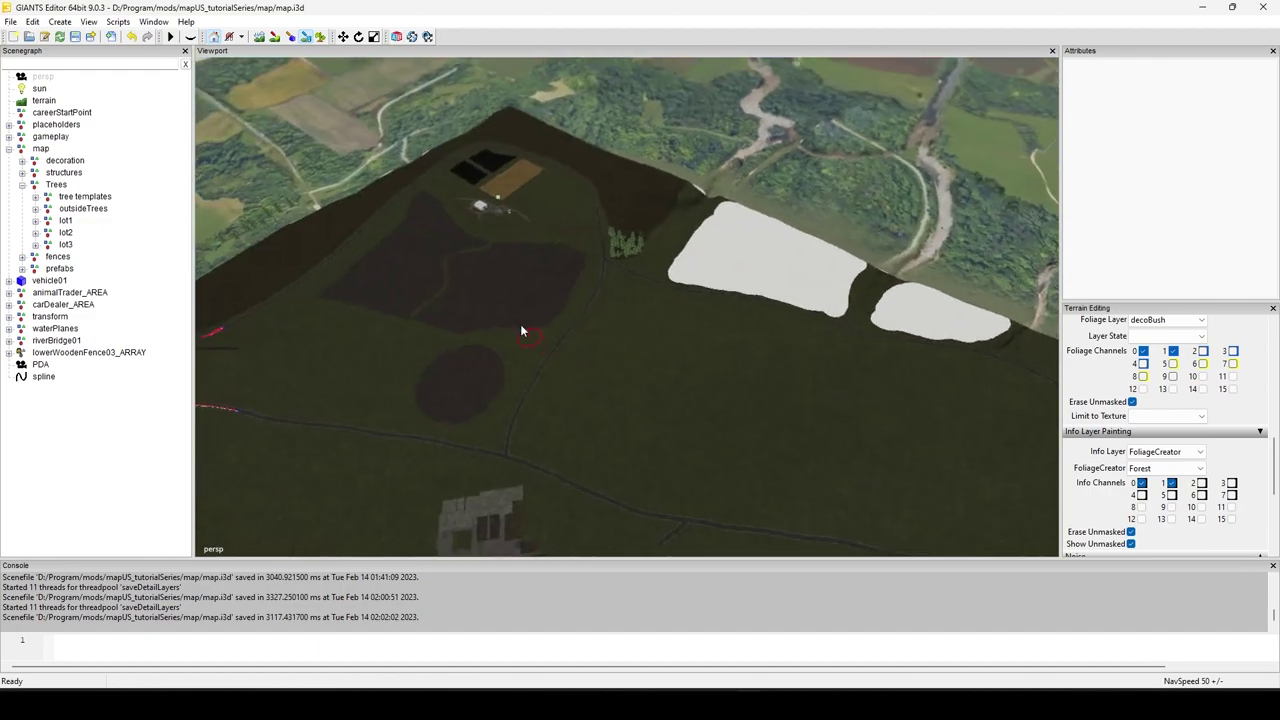
{"action": "mouse_move", "coordinate": [449, 251]}
{"action": "right_mouse_down"}
{"action": "mouse_move", "coordinate": [618, 313]}
{"action": "mouse_move", "coordinate": [736, 179]}
{"action": "mouse_move", "coordinate": [717, 240]}
{"action": "mouse_move", "coordinate": [754, 309]}
{"action": "mouse_move", "coordinate": [466, 309]}
{"action": "mouse_move", "coordinate": [682, 232]}
{"action": "mouse_move", "coordinate": [663, 366]}
{"action": "mouse_move", "coordinate": [617, 357]}
{"action": "mouse_move", "coordinate": [626, 329]}
{"action": "mouse_move", "coordinate": [766, 337]}
{"action": "mouse_move", "coordinate": [717, 358]}
{"action": "right_mouse_up"}
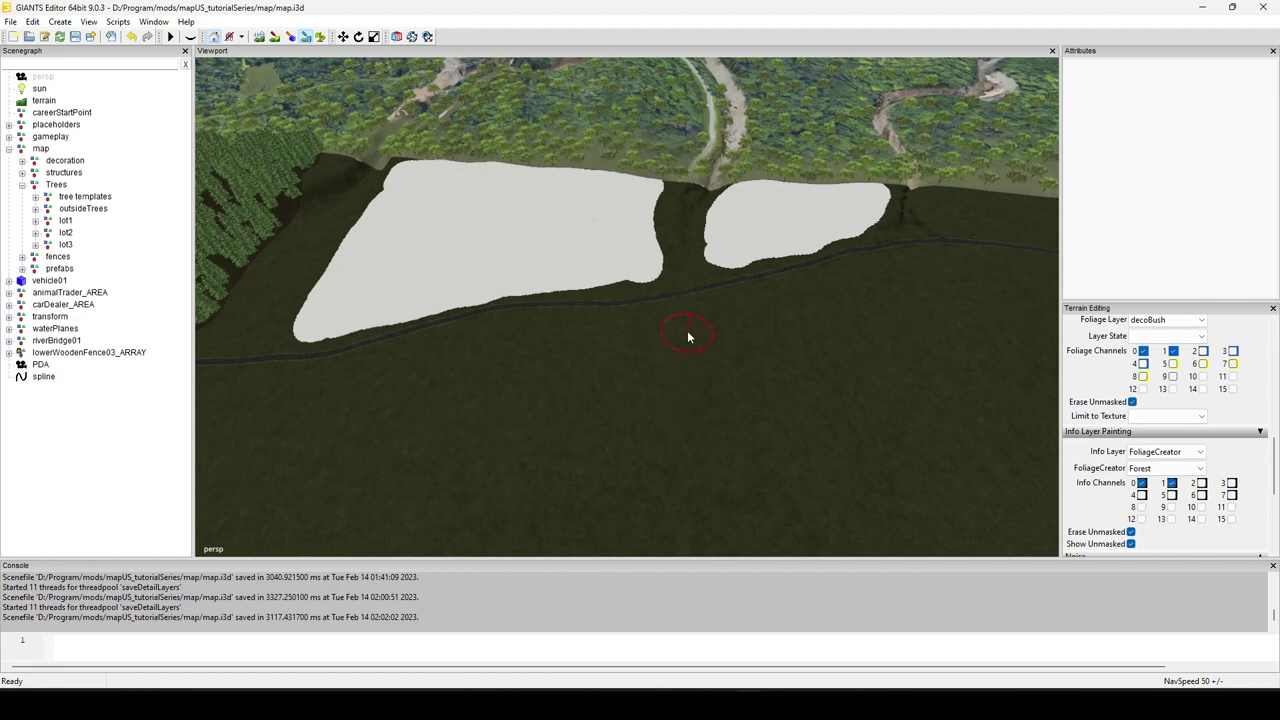
{"action": "mouse_move", "coordinate": [680, 334]}
{"action": "right_mouse_down"}
{"action": "mouse_move", "coordinate": [714, 397]}
{"action": "mouse_move", "coordinate": [631, 400]}
{"action": "right_mouse_up"}
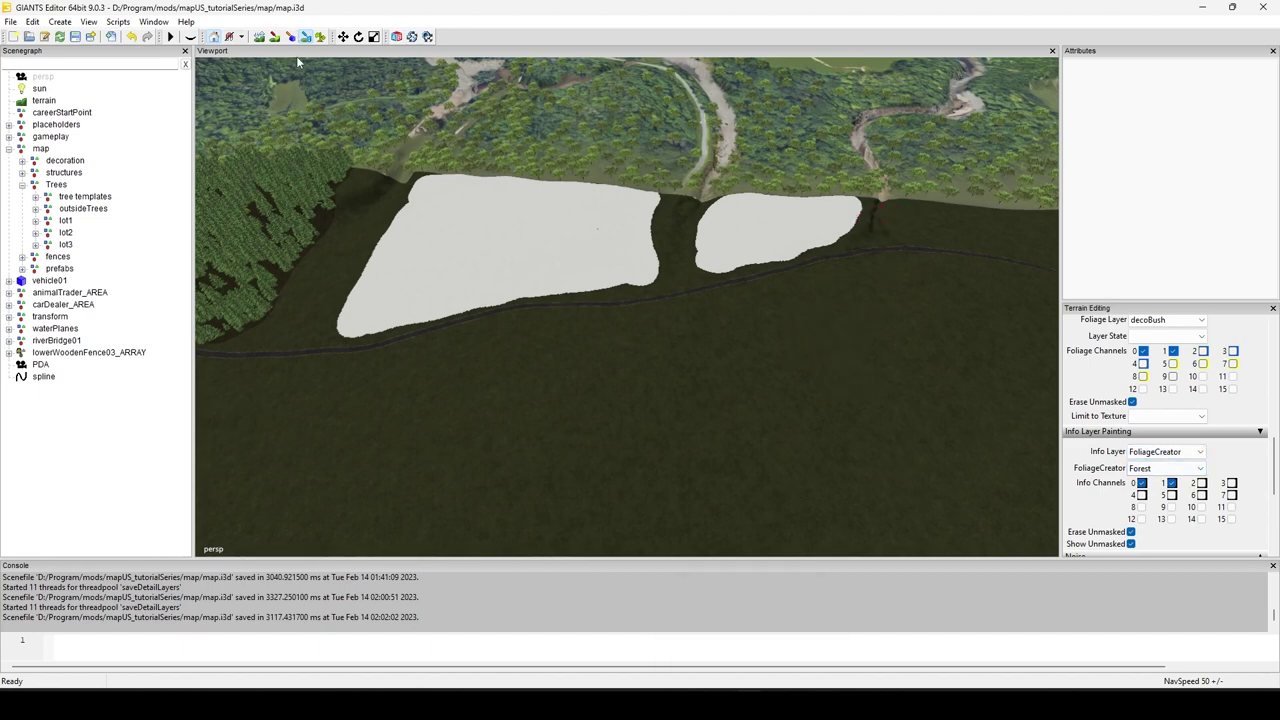
In the Script Editor, change TreeCreator's useBit on line 17 from 1 to 2, then save and close
{"action": "left_click", "coordinate": [153, 21]}
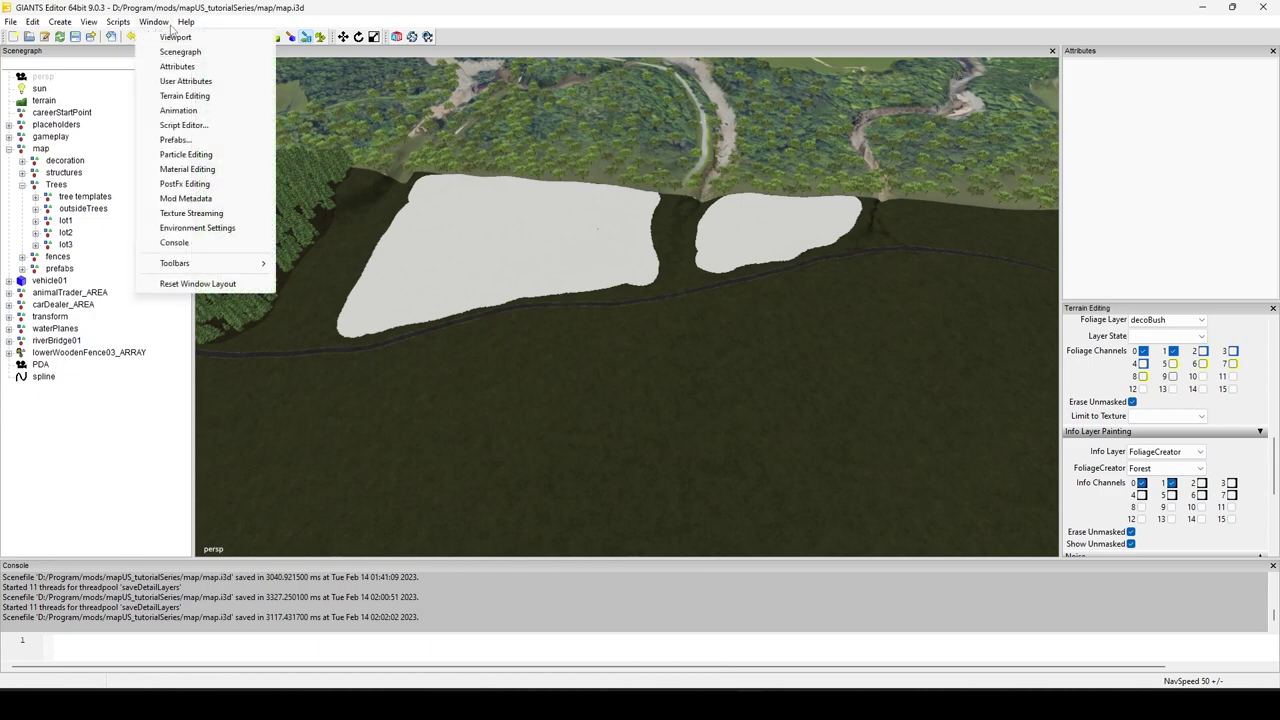
{"action": "left_click", "coordinate": [183, 126]}
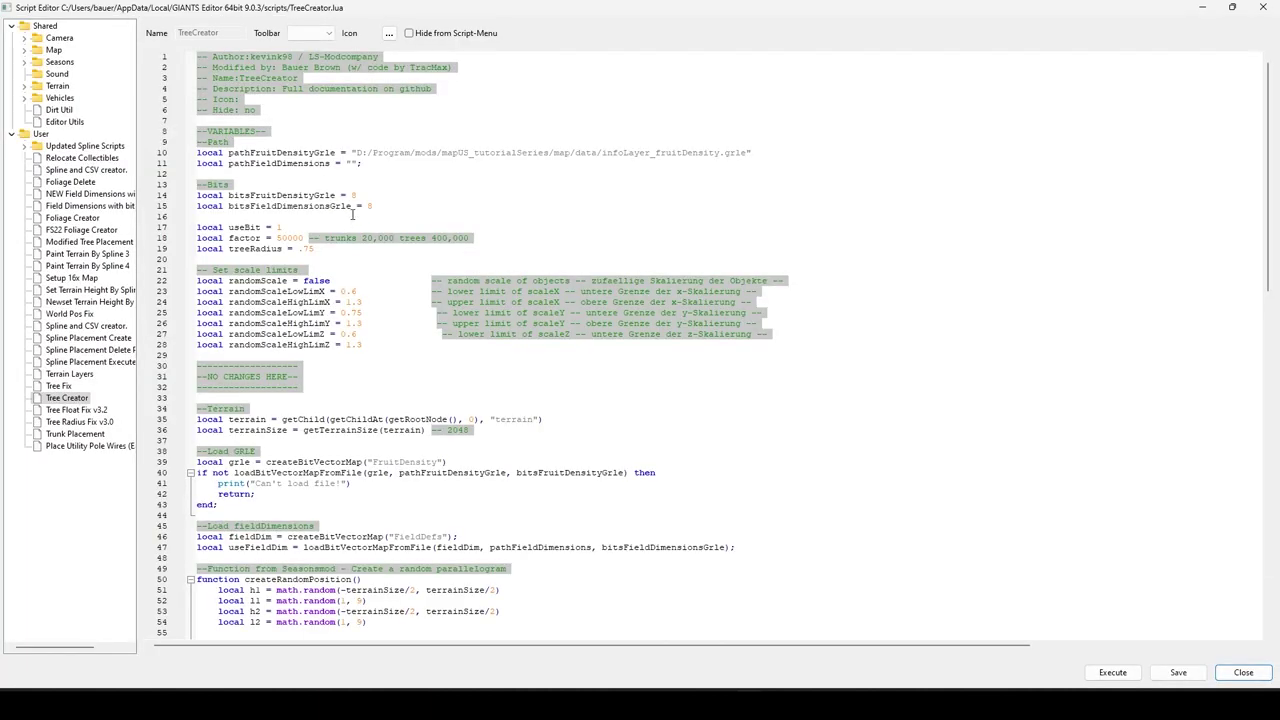
{"action": "left_click", "coordinate": [304, 227]}
{"action": "key", "text": "BackSpace"}
{"action": "type", "text": "2"}
{"action": "left_click", "coordinate": [1178, 672]}
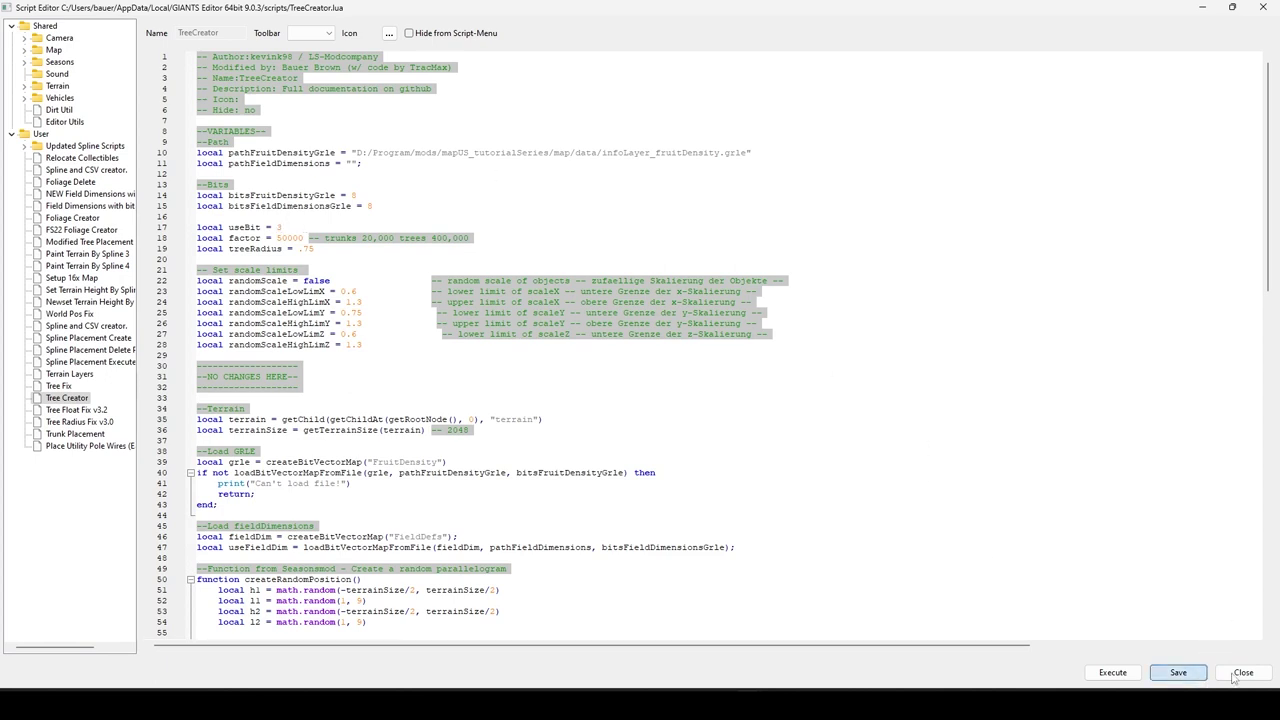
{"action": "left_click", "coordinate": [1243, 672]}
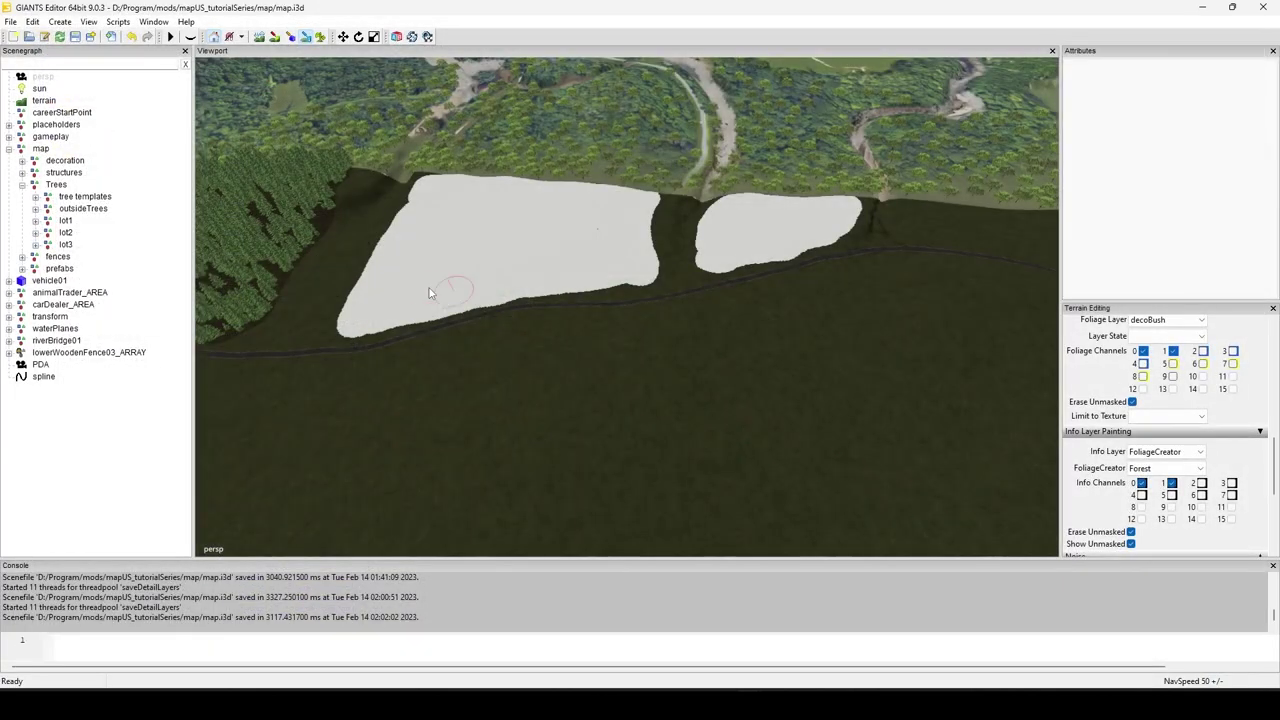
Run the FS22 Foliage Creator script to fill the painted areas with foliage
{"action": "left_click", "coordinate": [115, 22]}
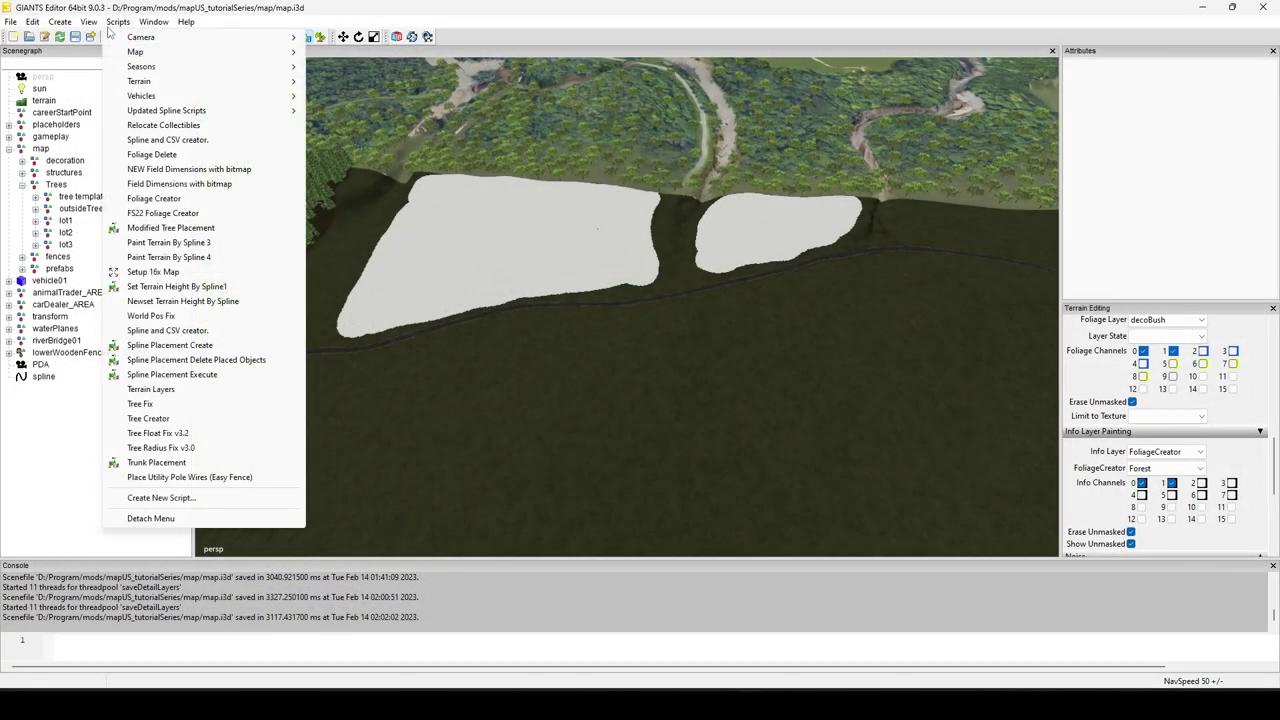
{"action": "mouse_move", "coordinate": [170, 112]}
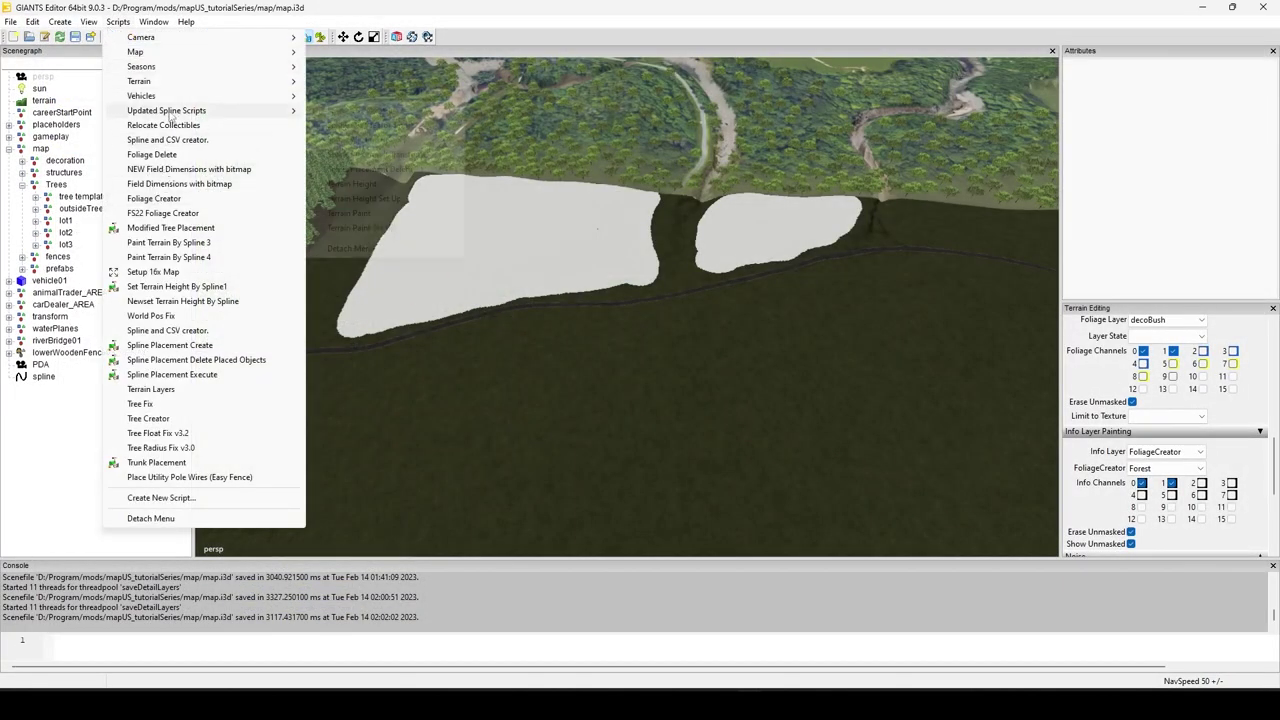
{"action": "left_click", "coordinate": [164, 214]}
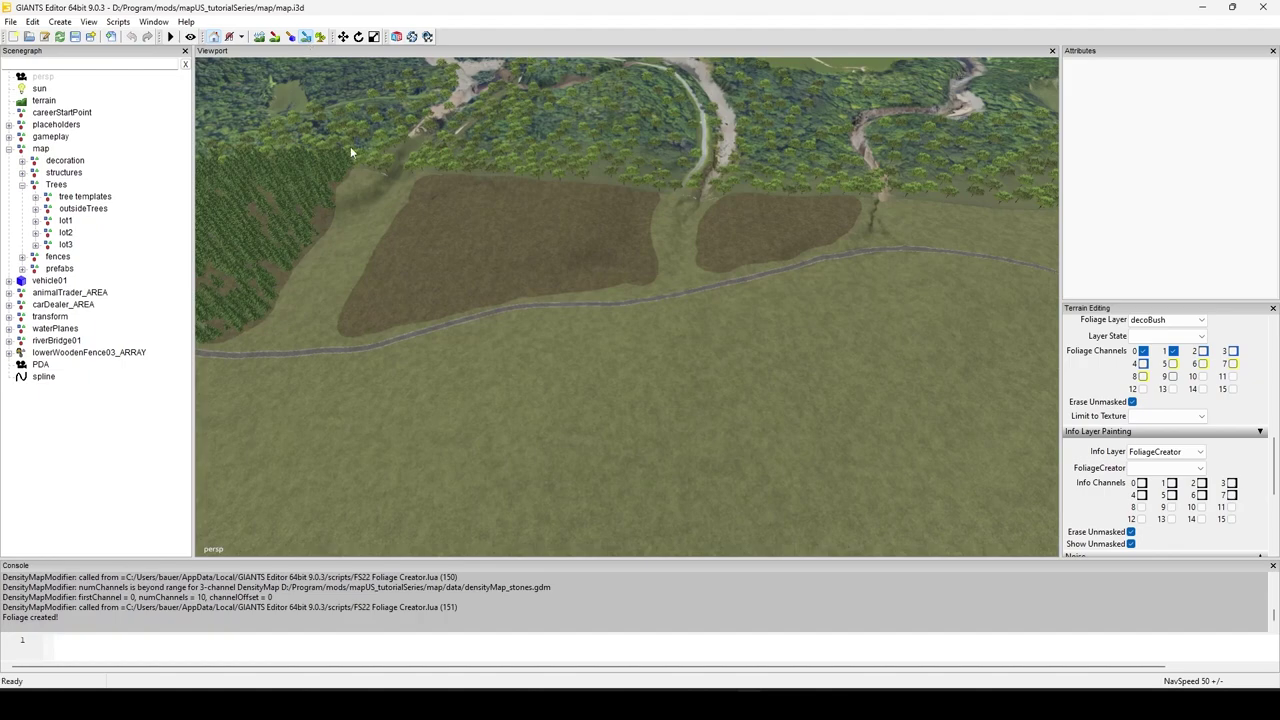
Select the Trees group in the Scenegraph to mark all its trees
{"action": "scroll", "coordinate": [507, 384], "scroll_direction": "up", "scroll_amount": 10}
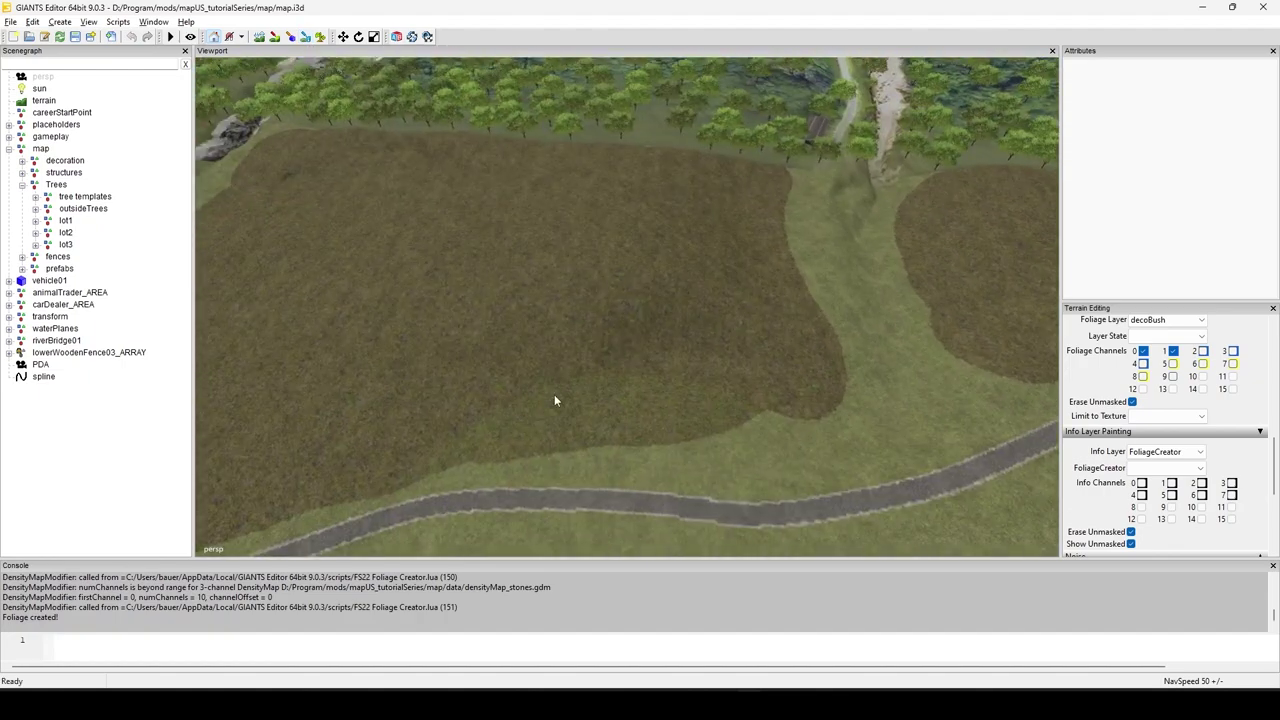
{"action": "right_click_drag", "start_coordinate": [831, 318], "coordinate": [577, 380]}
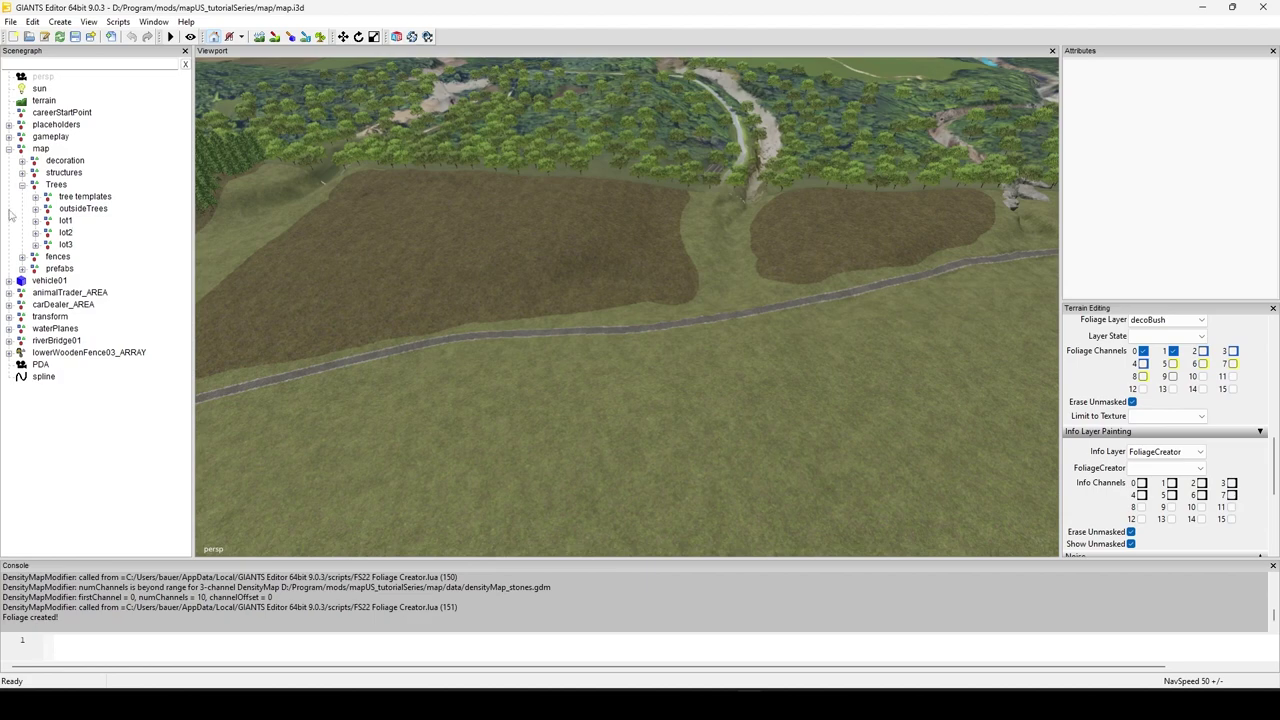
{"action": "left_click", "coordinate": [56, 185]}
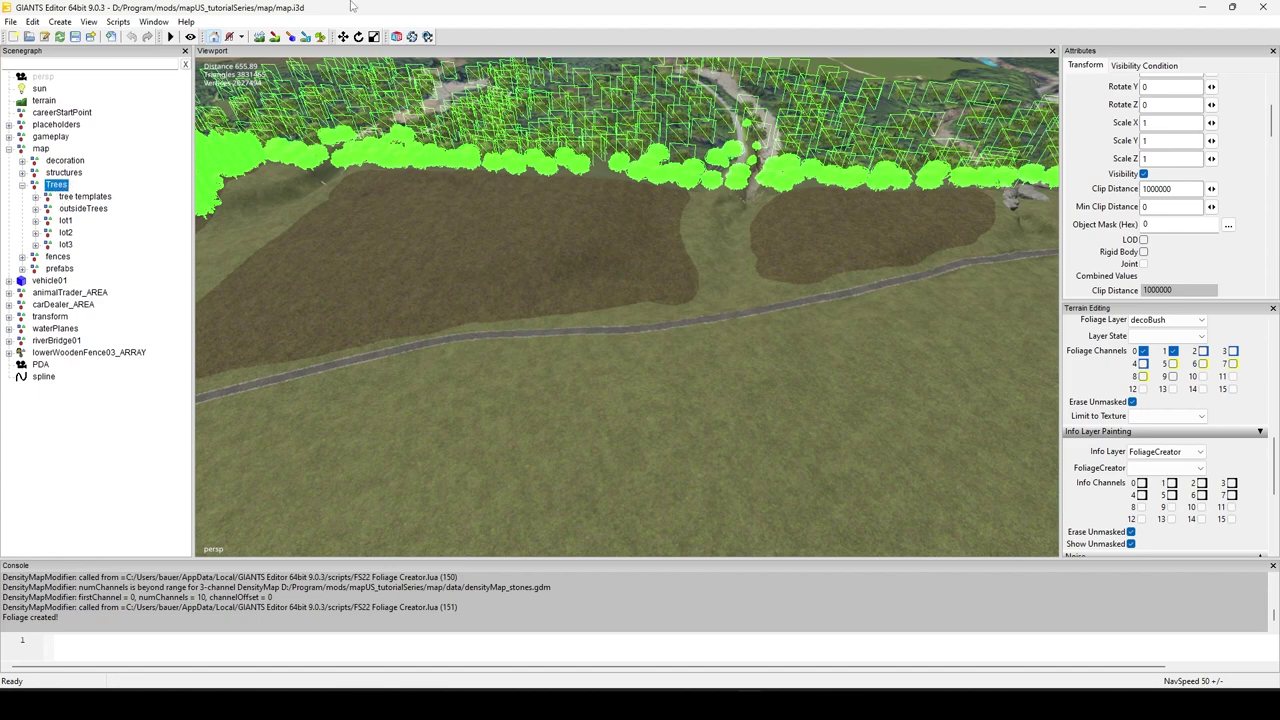
{"action": "left_click", "coordinate": [155, 21]}
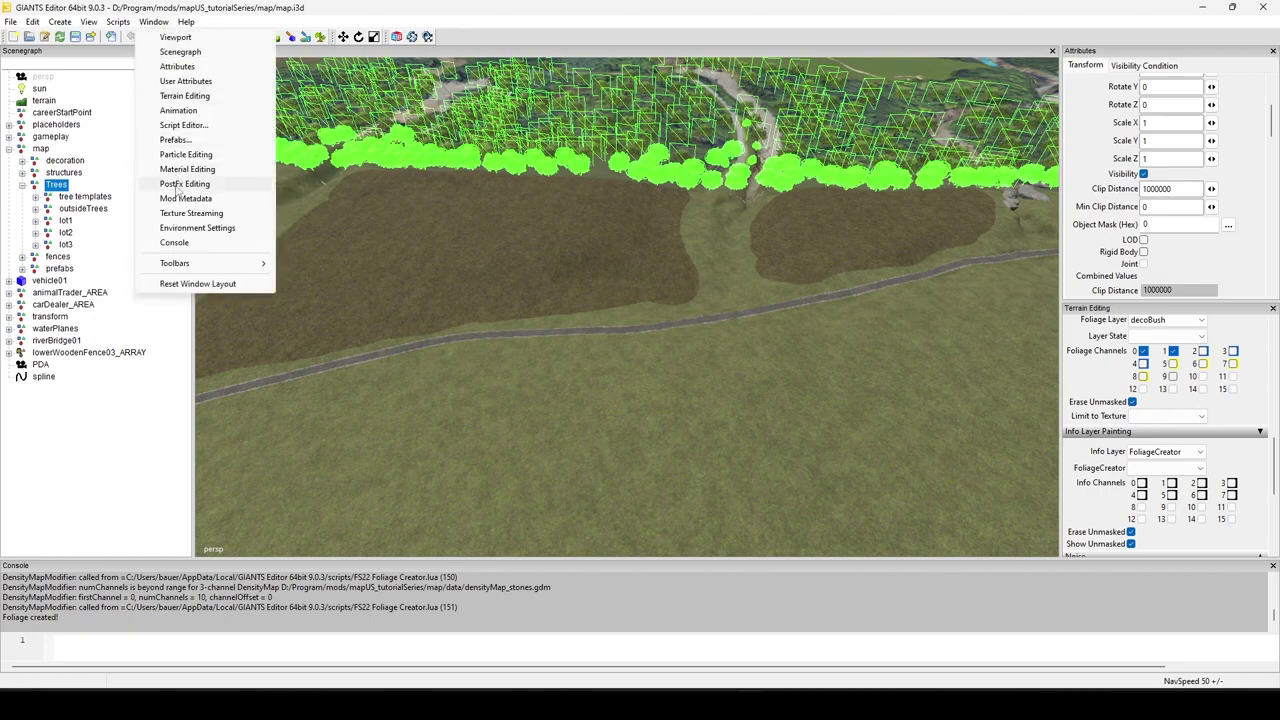
{"action": "left_click", "coordinate": [180, 126]}
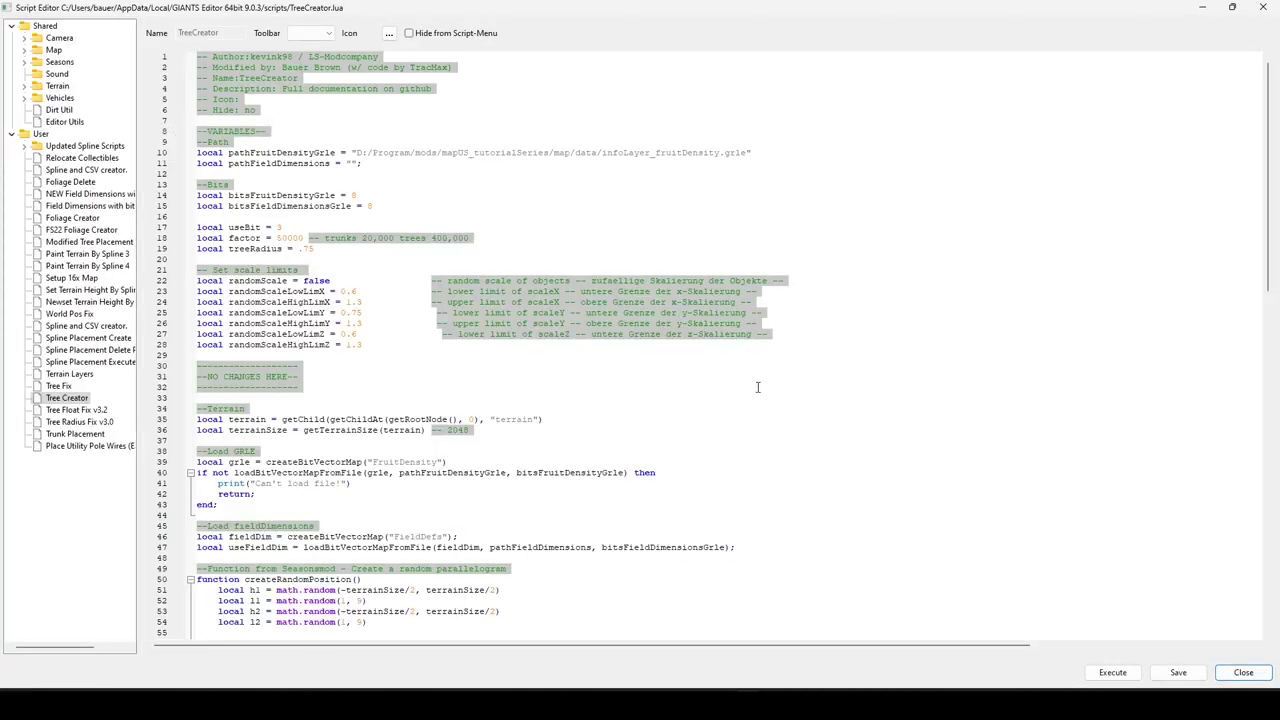
{"action": "scroll", "coordinate": [884, 392], "scroll_direction": "down", "scroll_amount": 7}
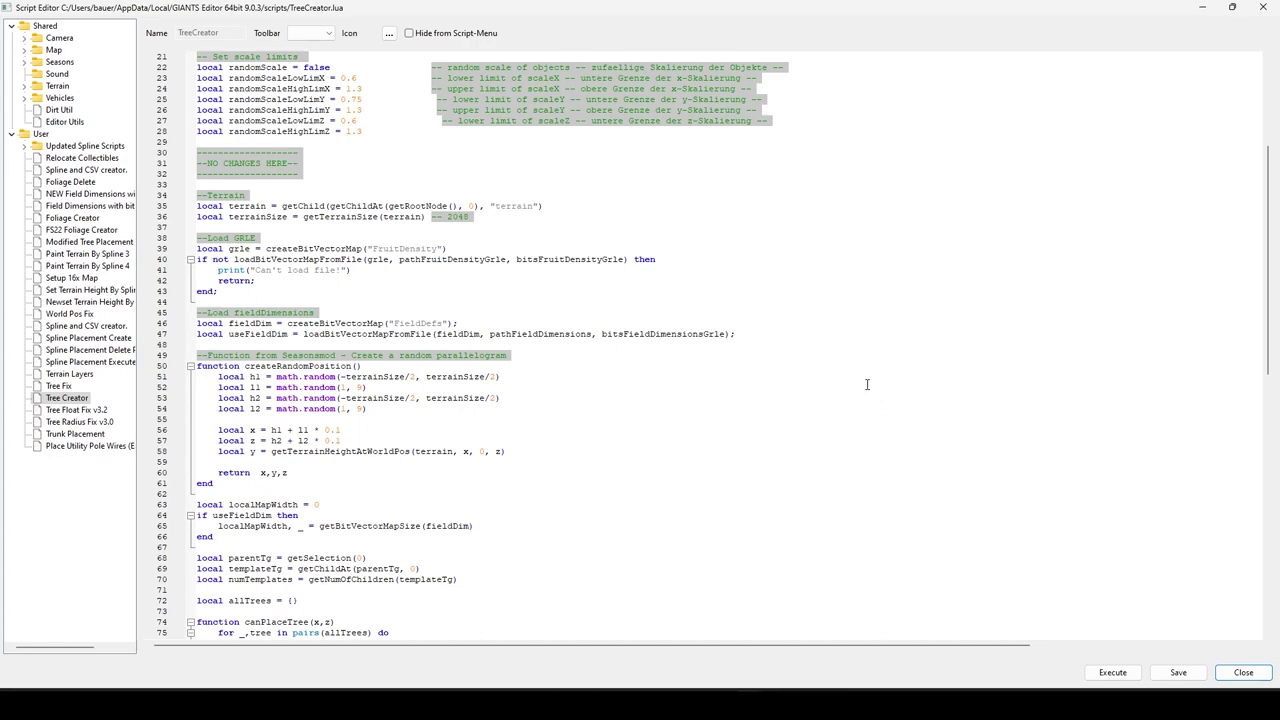
{"action": "scroll", "coordinate": [867, 384], "scroll_direction": "down", "scroll_amount": 5}
{"action": "scroll", "coordinate": [867, 384], "scroll_direction": "down", "scroll_amount": 3}
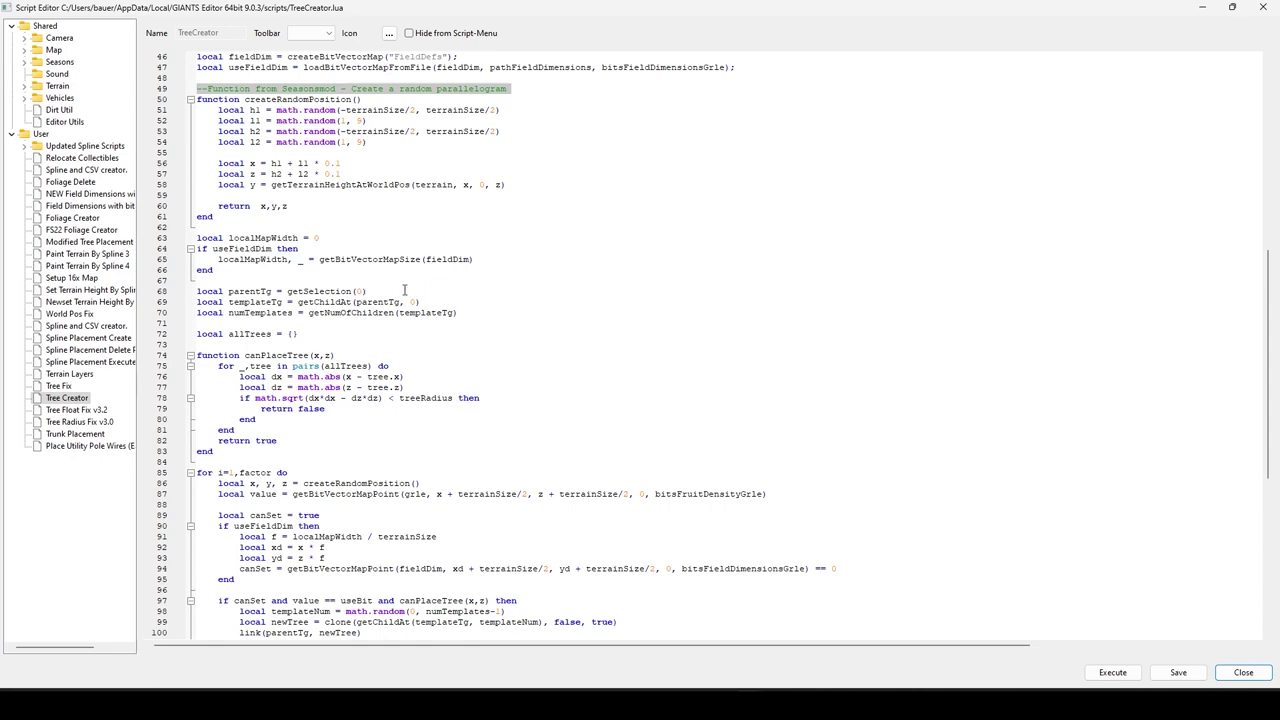
{"action": "scroll", "coordinate": [975, 265], "scroll_direction": "up", "scroll_amount": 13}
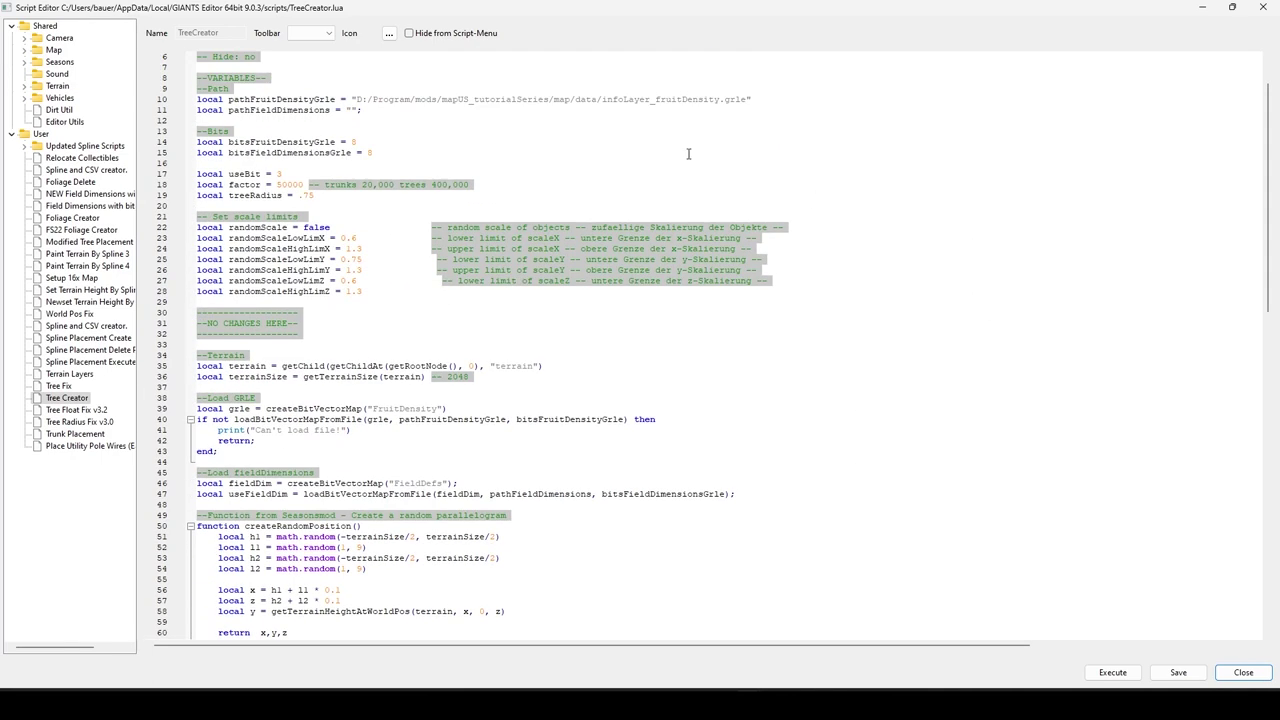
{"action": "left_click", "coordinate": [1265, 8]}
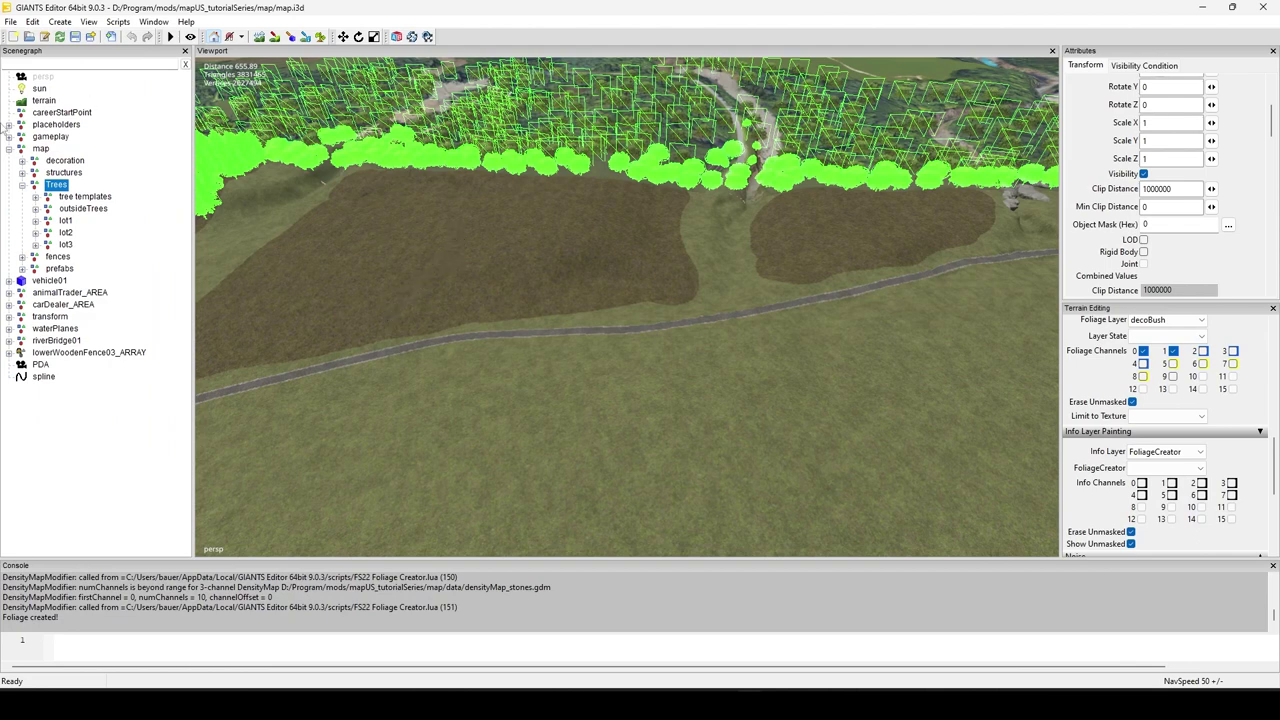
Deselect Trees, expand tree templates and inspect the americanElm_stage01 template's properties
{"action": "left_click", "coordinate": [99, 186], "text": "ctrl"}
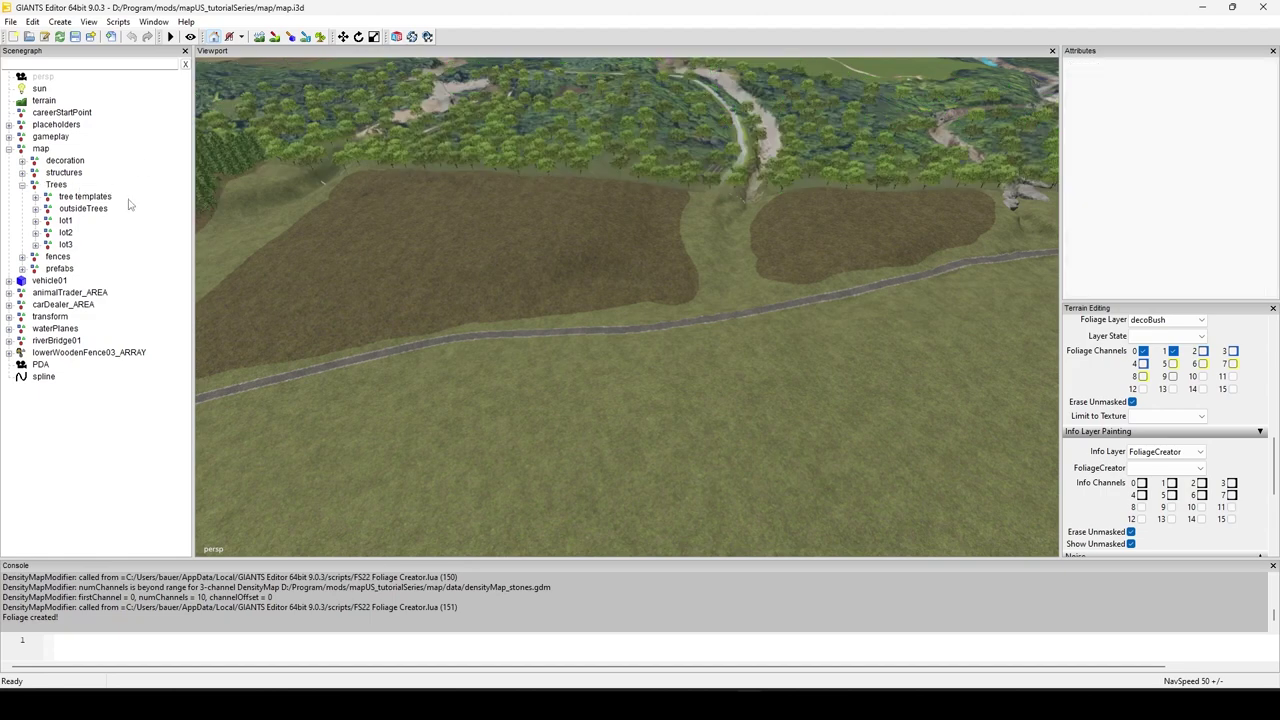
{"action": "left_click", "coordinate": [35, 197]}
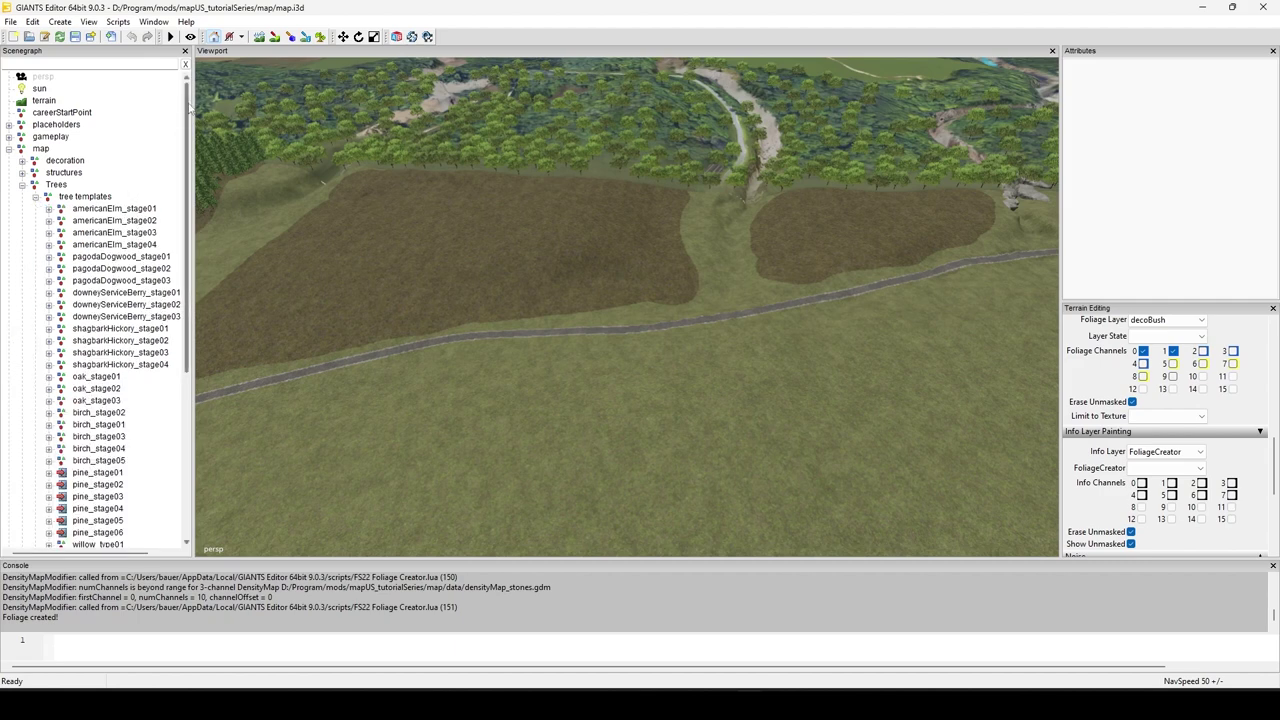
{"action": "left_click_drag", "start_coordinate": [189, 160], "coordinate": [188, 206]}
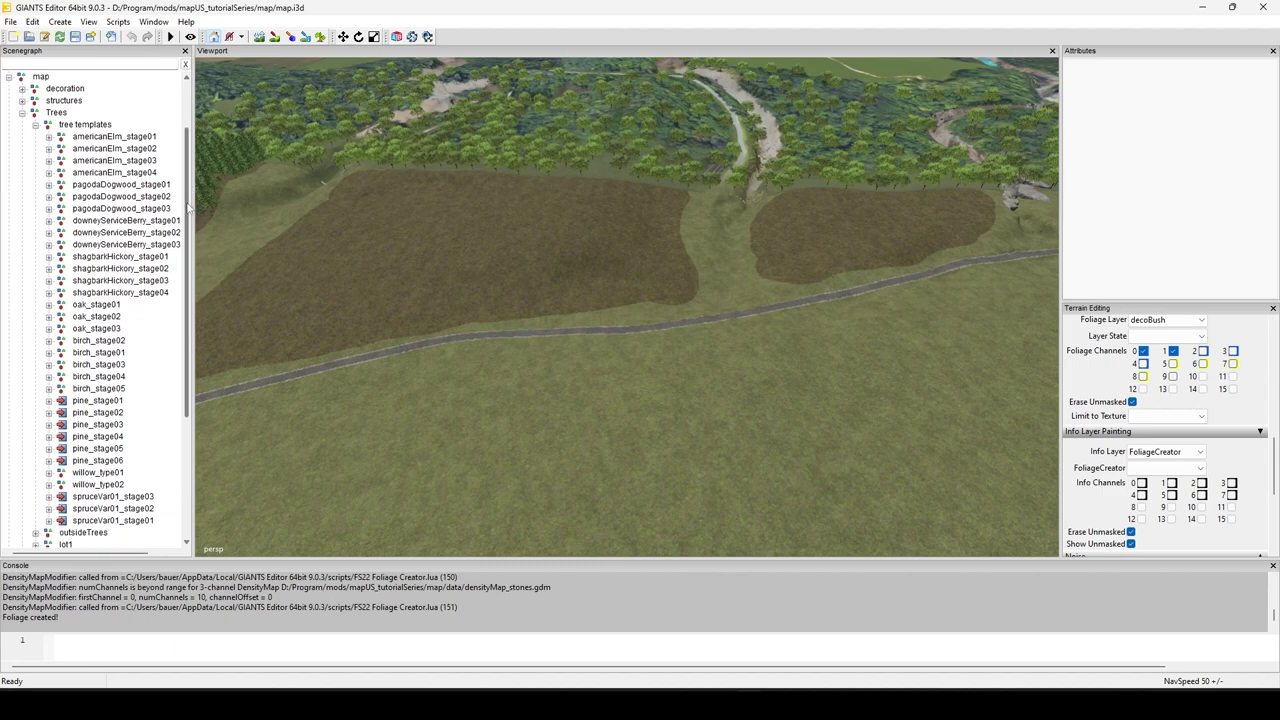
{"action": "left_click", "coordinate": [139, 140]}
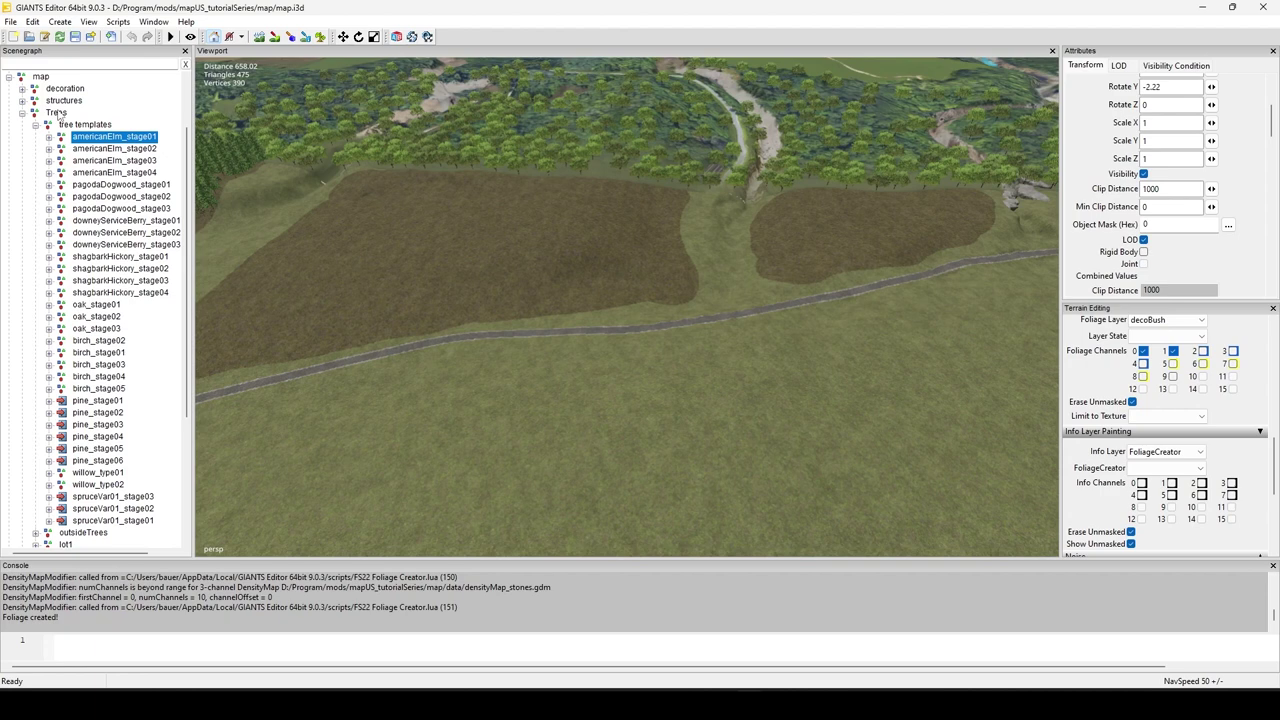
{"action": "left_click", "coordinate": [38, 137]}
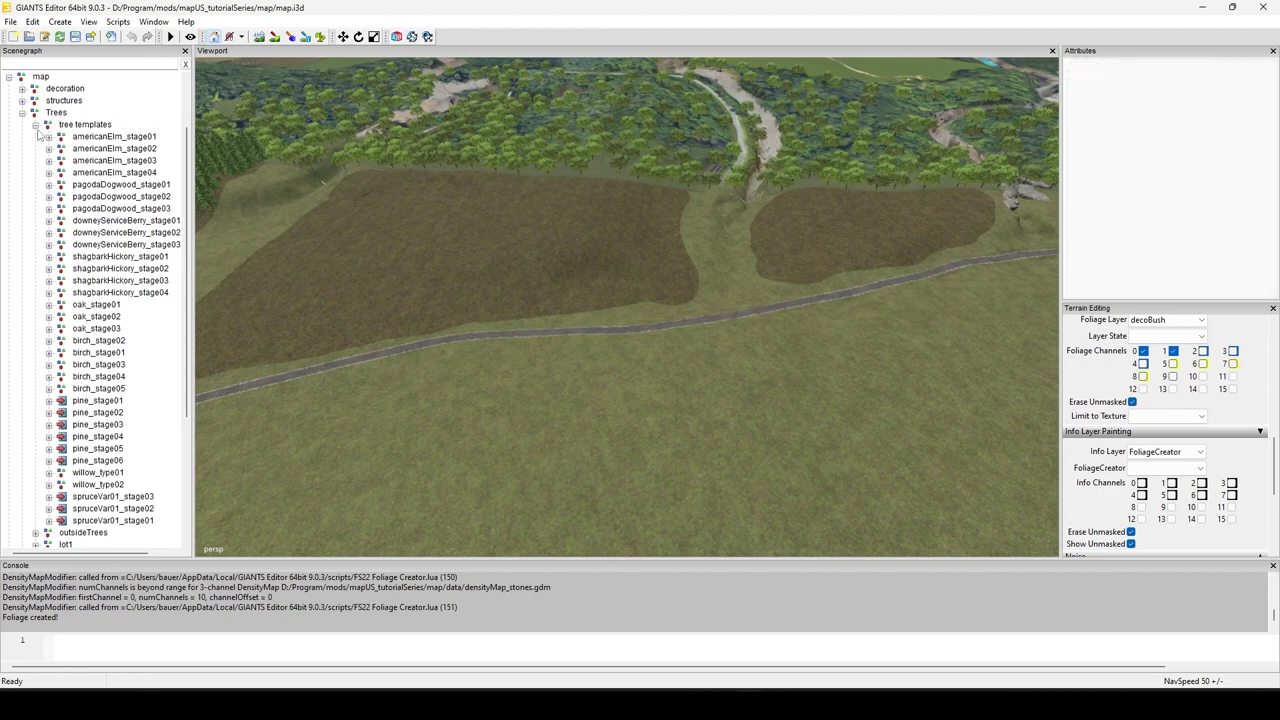
{"action": "left_click", "coordinate": [35, 124]}
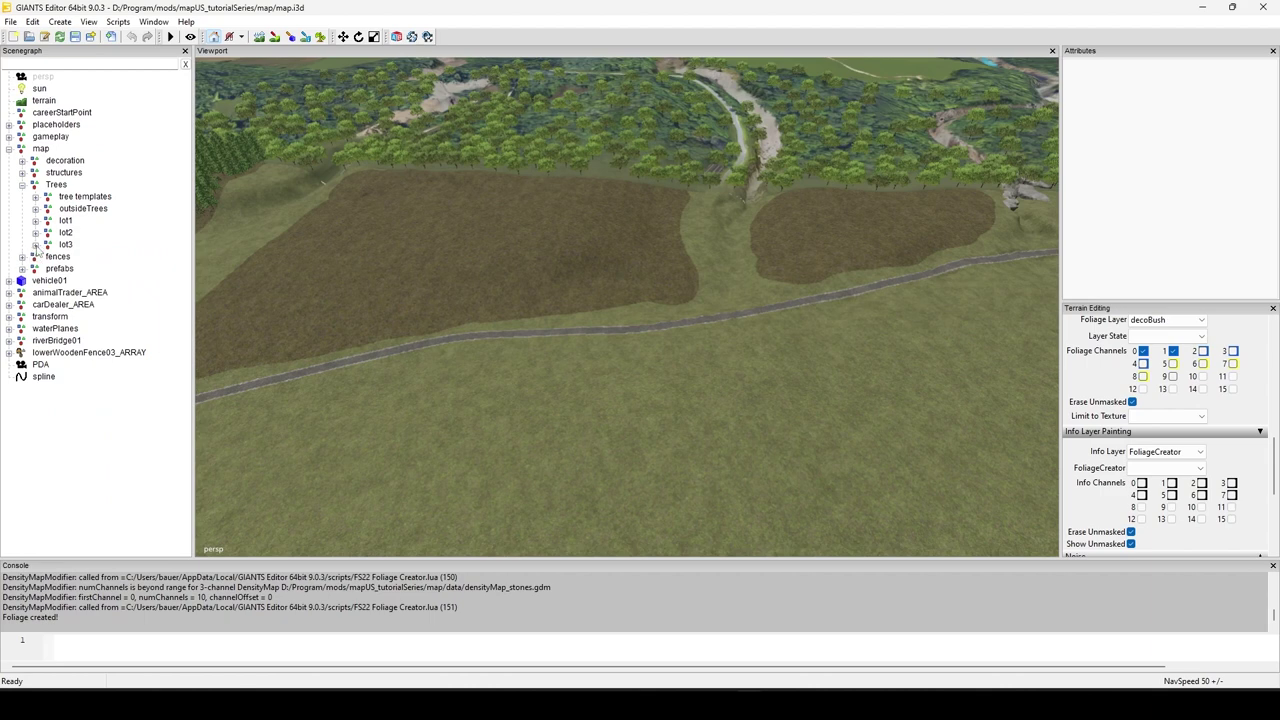
Re-expand the tree templates group and inspect the pine_stage01 template's attributes
{"action": "left_click", "coordinate": [88, 197]}
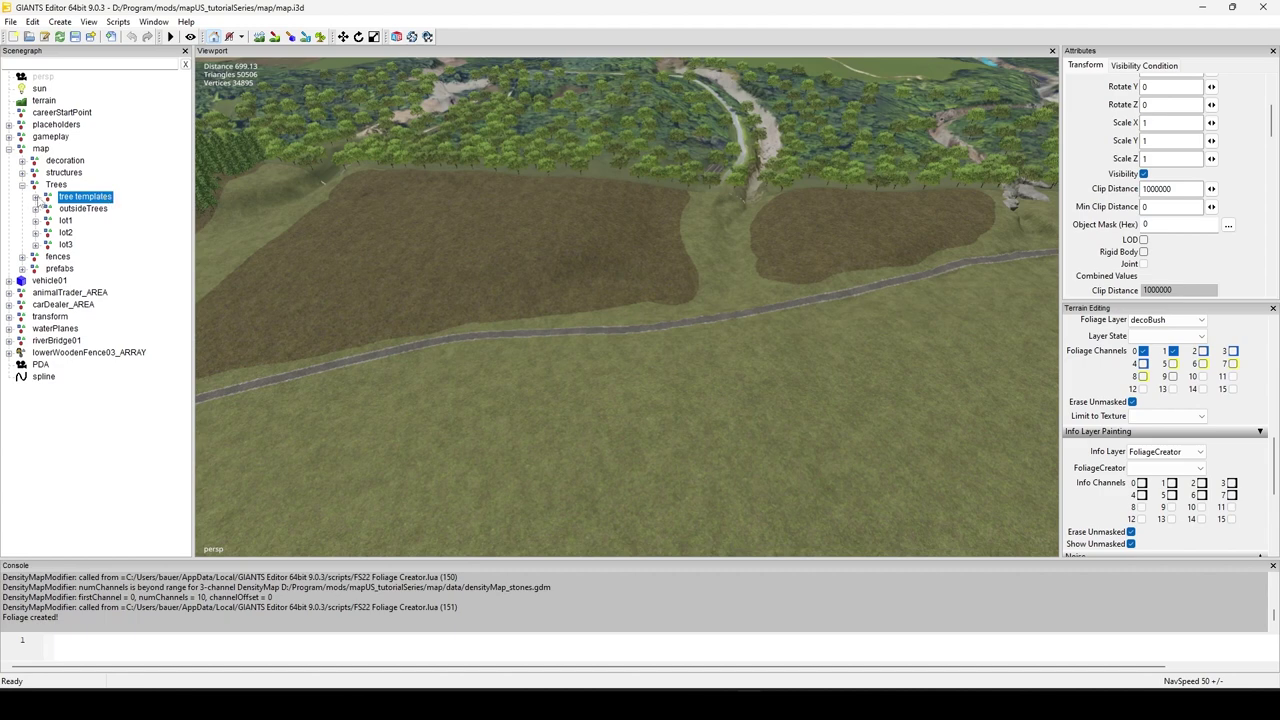
{"action": "left_click", "coordinate": [35, 199]}
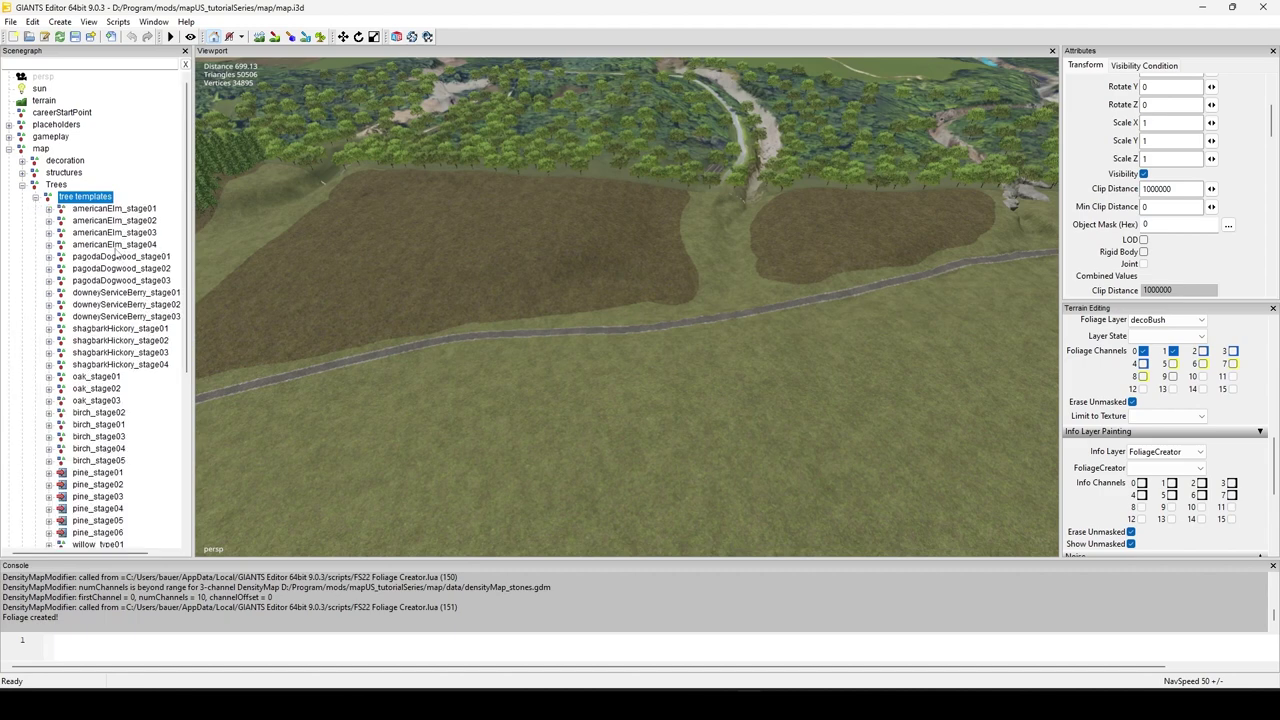
{"action": "scroll", "coordinate": [186, 170], "scroll_direction": "down", "scroll_amount": 2}
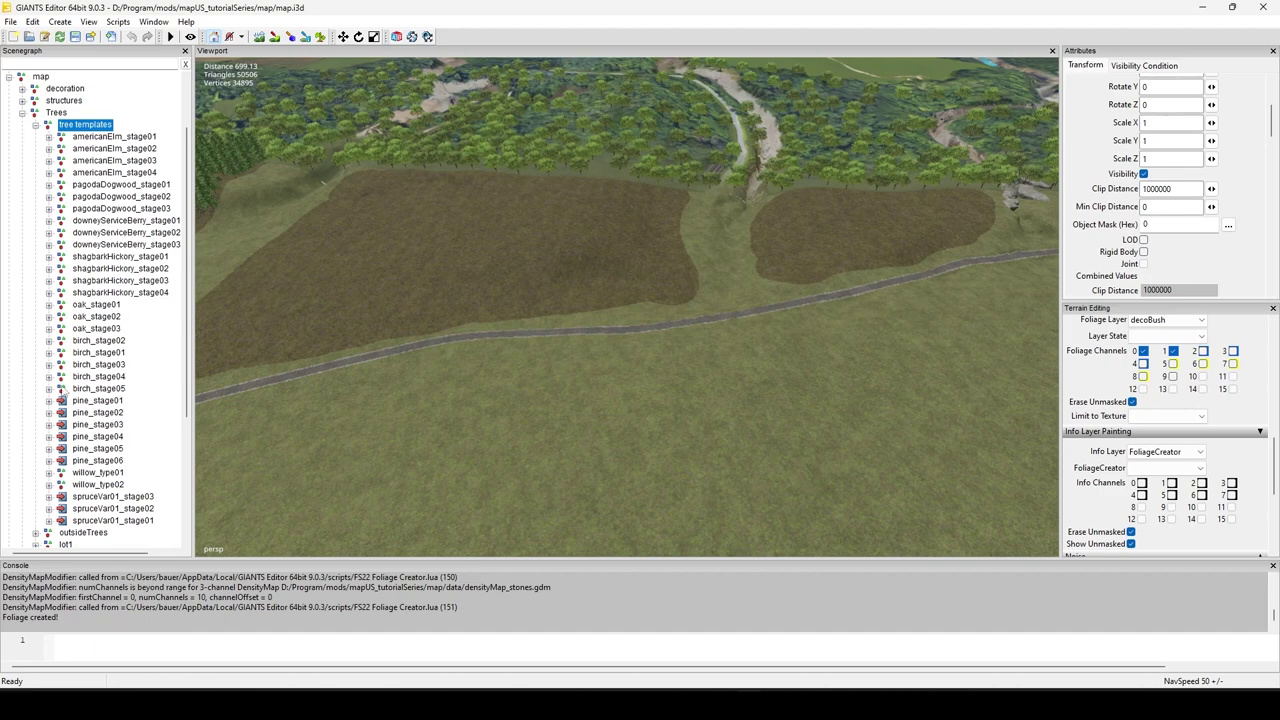
{"action": "left_click_drag", "start_coordinate": [190, 170], "coordinate": [192, 218]}
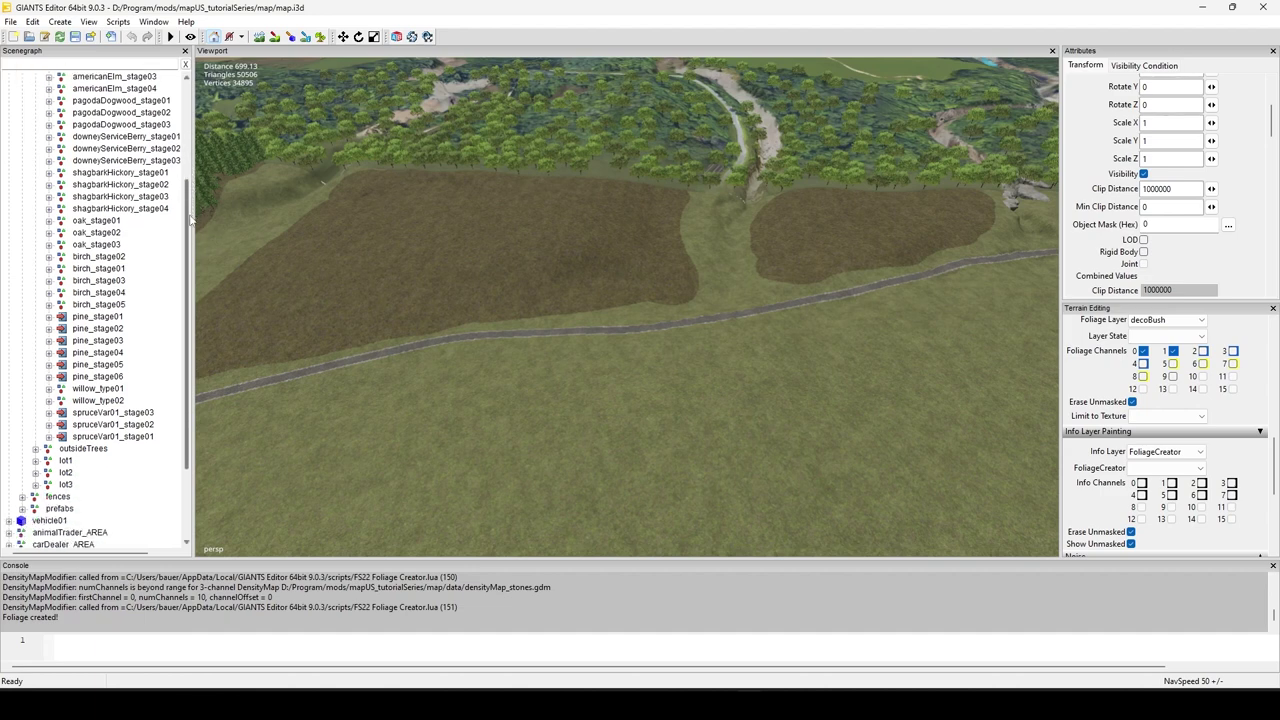
{"action": "left_click", "coordinate": [118, 318]}
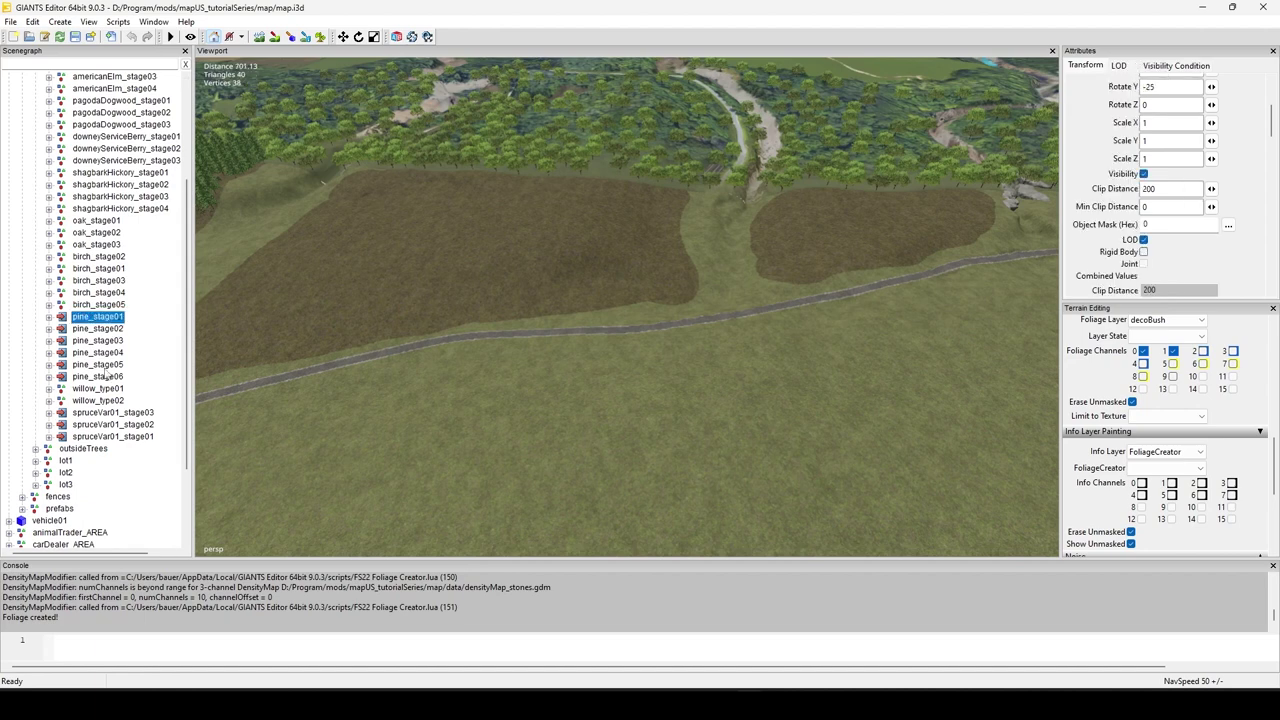